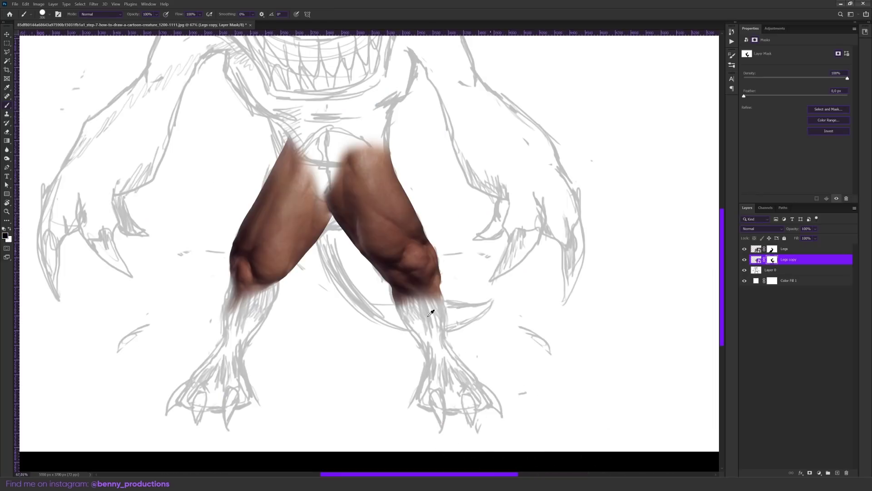
Step: Warp the Legs copy 3 photo so its lower leg and foot follow the sketched leg
{"action": "scroll", "coordinate": [430, 312], "scroll_direction": "down", "scroll_amount": 3}
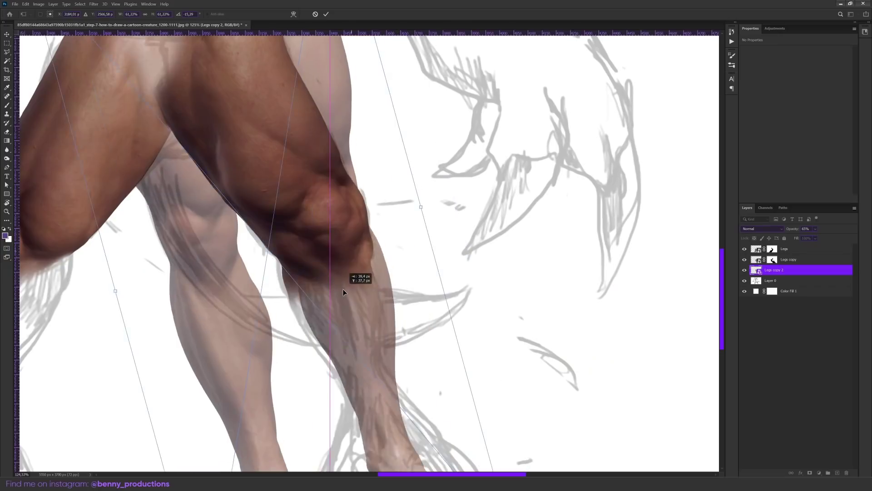
{"action": "left_click_drag", "start_coordinate": [342, 289], "coordinate": [336, 288]}
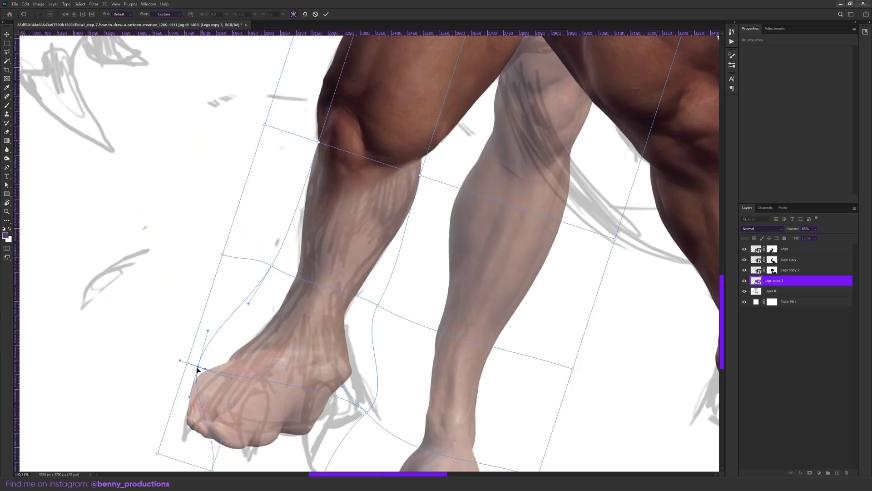
{"action": "left_click_drag", "start_coordinate": [194, 364], "coordinate": [199, 369]}
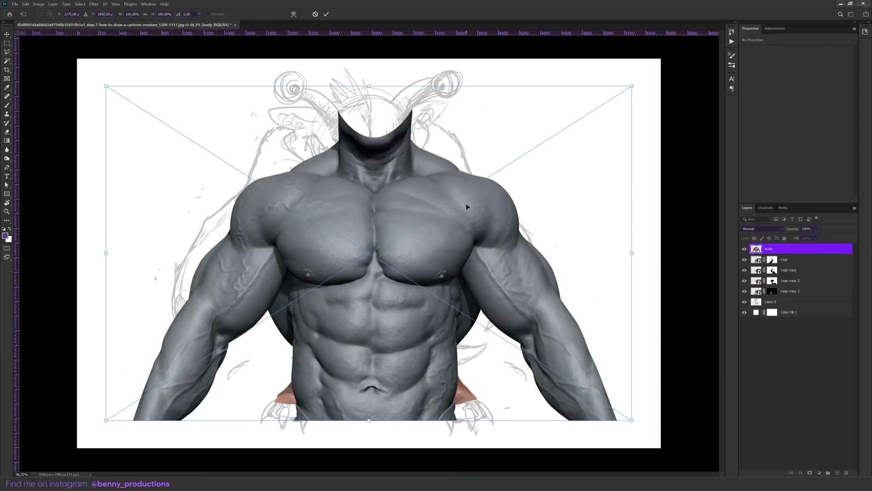
Step: Shrink the torso photo, move it onto the chest, and reshape its lower edge
{"action": "left_click_drag", "start_coordinate": [618, 92], "coordinate": [510, 171]}
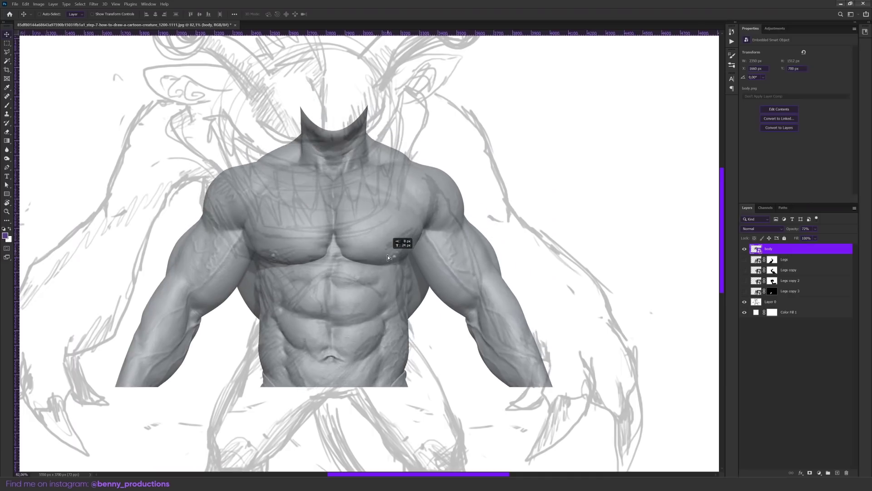
{"action": "left_click_drag", "start_coordinate": [388, 255], "coordinate": [389, 244]}
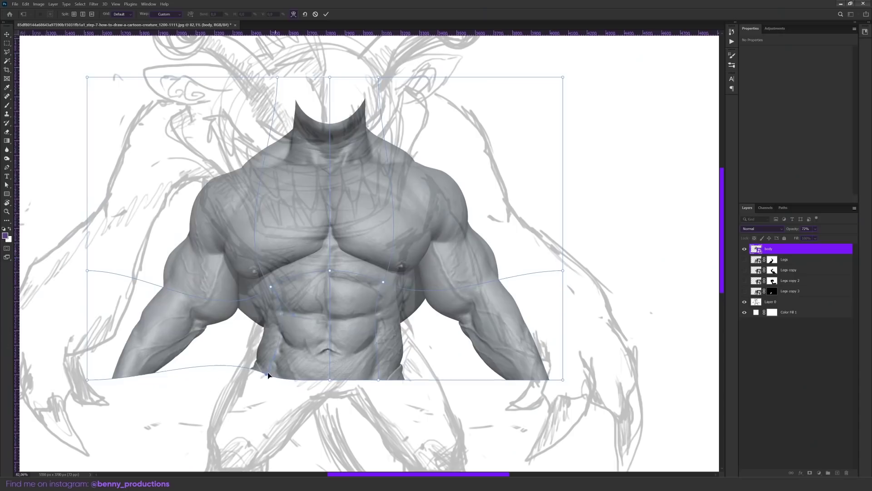
{"action": "left_click_drag", "start_coordinate": [272, 377], "coordinate": [261, 369]}
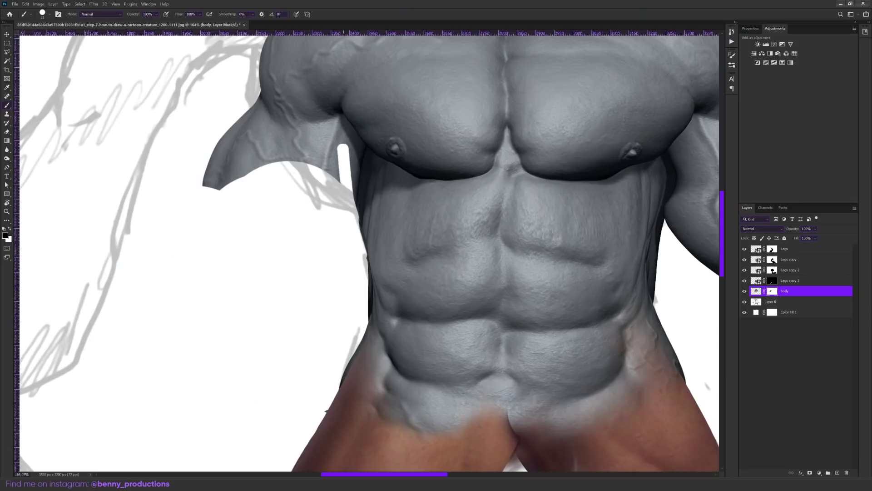
Step: Turn the legs grey to match, and refine the torso mask at the right shoulder and nipple
{"action": "scroll", "coordinate": [327, 154], "scroll_direction": "down", "scroll_amount": 2}
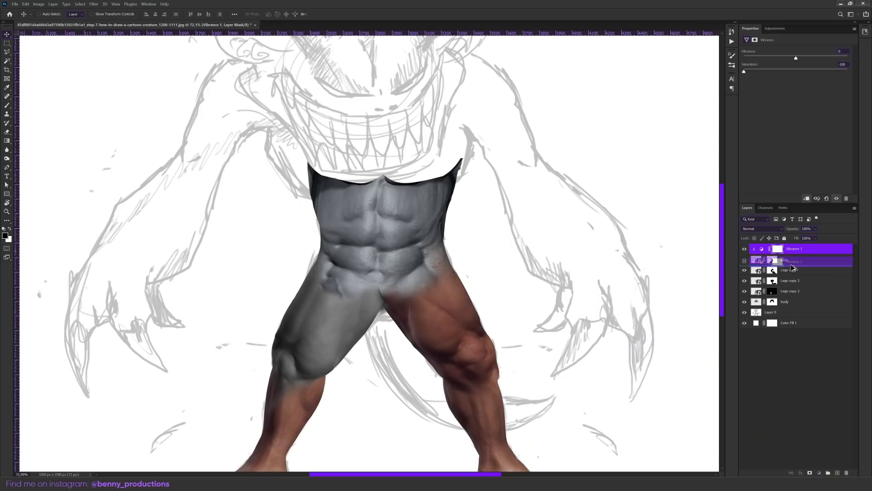
{"action": "left_click_drag", "start_coordinate": [792, 268], "coordinate": [791, 270]}
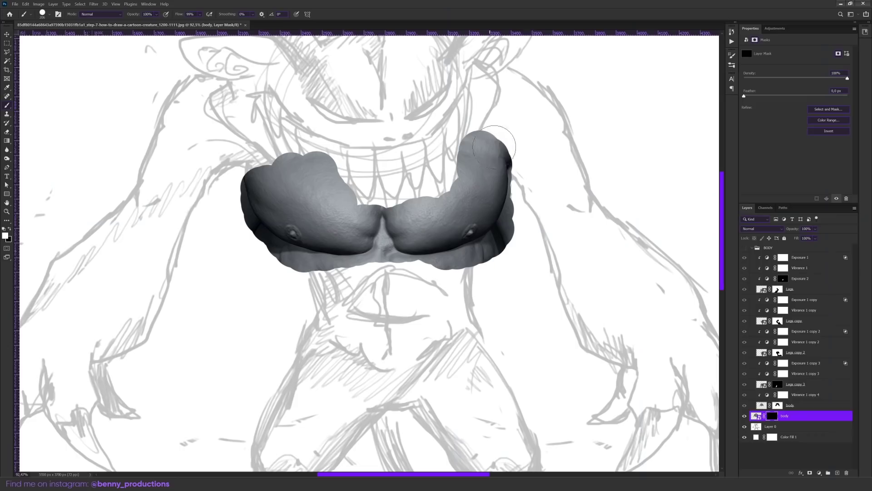
{"action": "left_click_drag", "start_coordinate": [495, 137], "coordinate": [514, 147]}
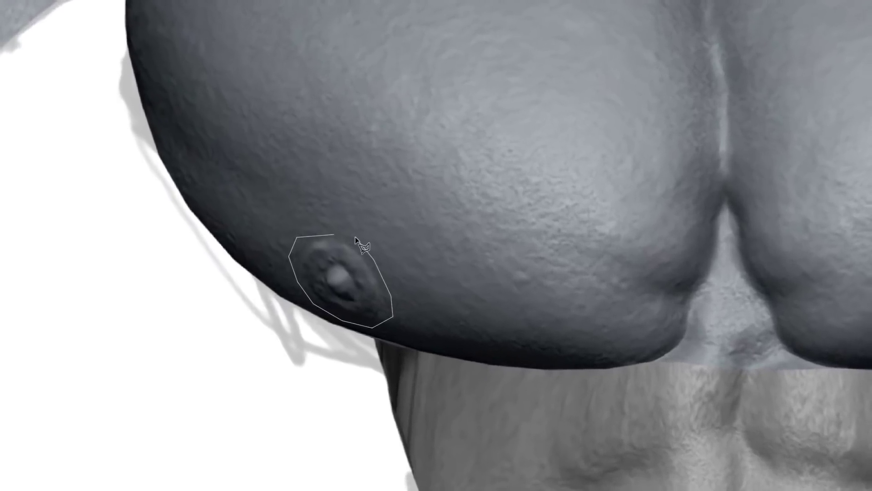
{"action": "left_click", "coordinate": [433, 327]}
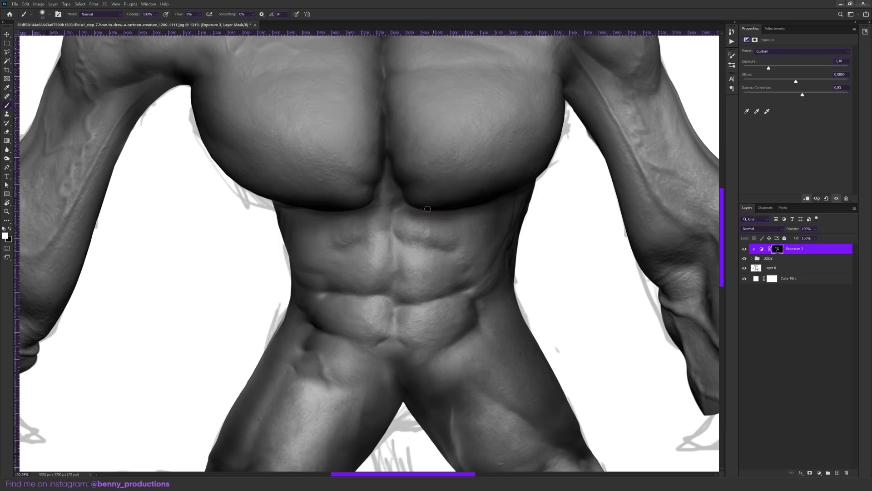
Step: Scale the muscular back photo to about 30% and move it onto the creature's head
{"action": "scroll", "coordinate": [291, 186], "scroll_direction": "down", "scroll_amount": 5}
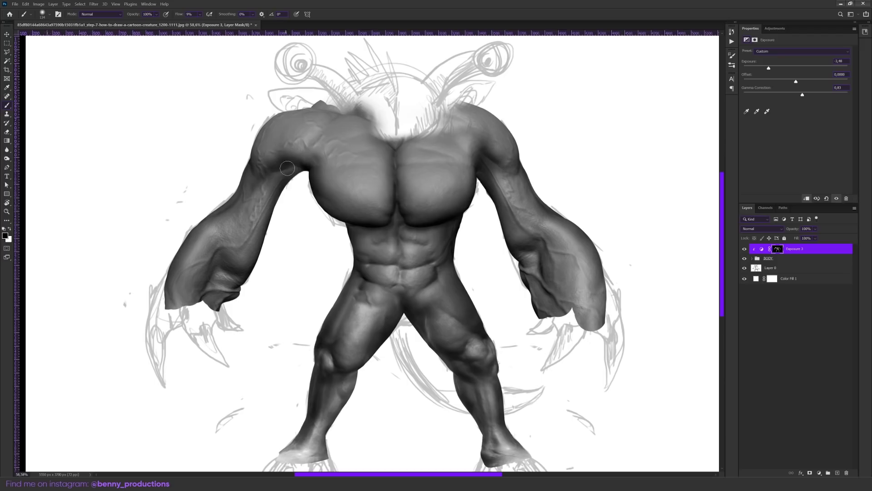
{"action": "scroll", "coordinate": [328, 172], "scroll_direction": "down", "scroll_amount": 8}
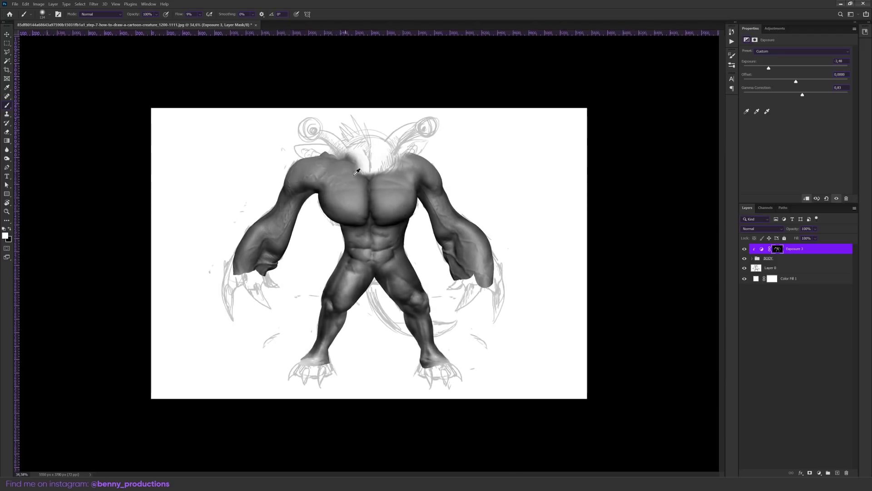
{"action": "scroll", "coordinate": [371, 188], "scroll_direction": "up", "scroll_amount": 2}
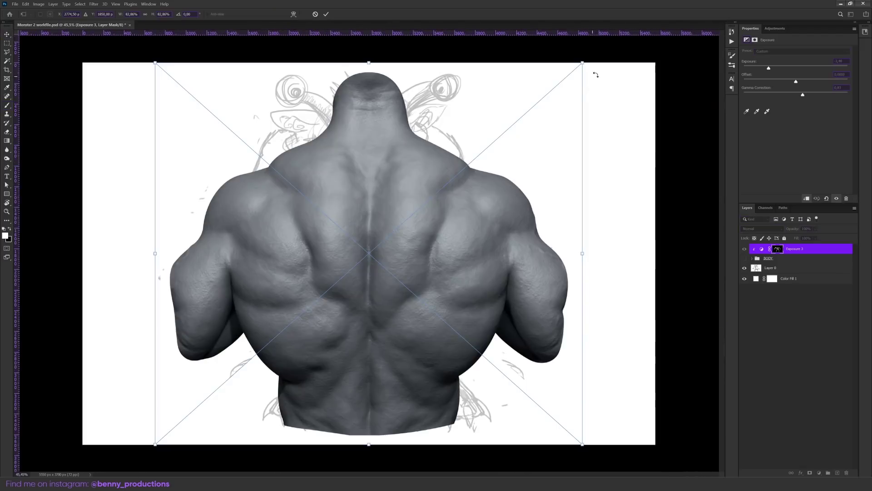
{"action": "left_click_drag", "start_coordinate": [581, 62], "coordinate": [443, 183]}
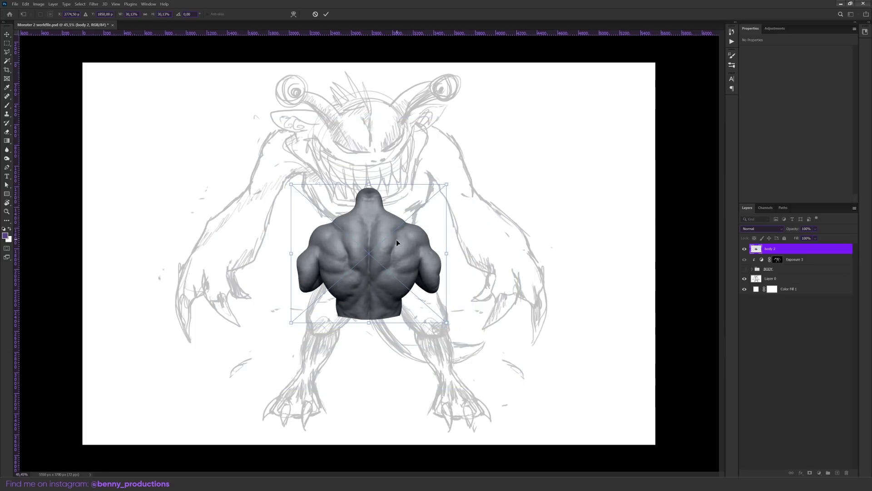
{"action": "left_click_drag", "start_coordinate": [396, 239], "coordinate": [541, 174]}
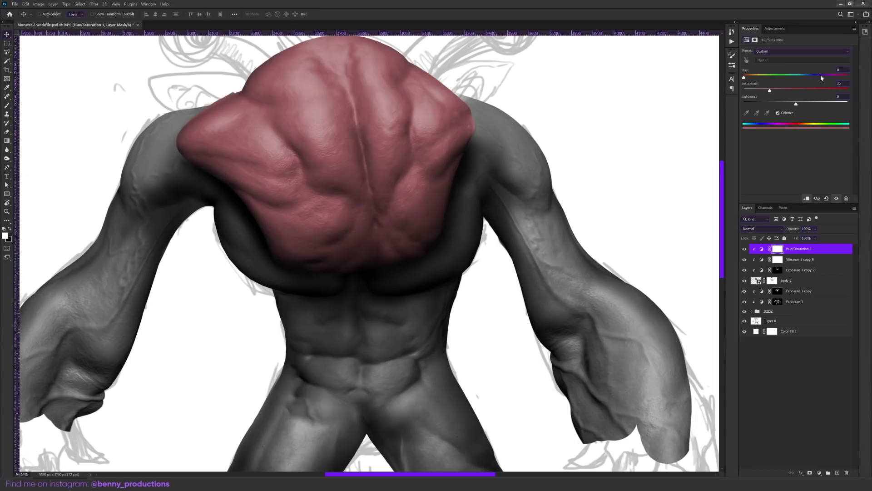
Step: Shift the Hue/Saturation hue to turn the whole creature purple
{"action": "left_click_drag", "start_coordinate": [821, 75], "coordinate": [821, 77]}
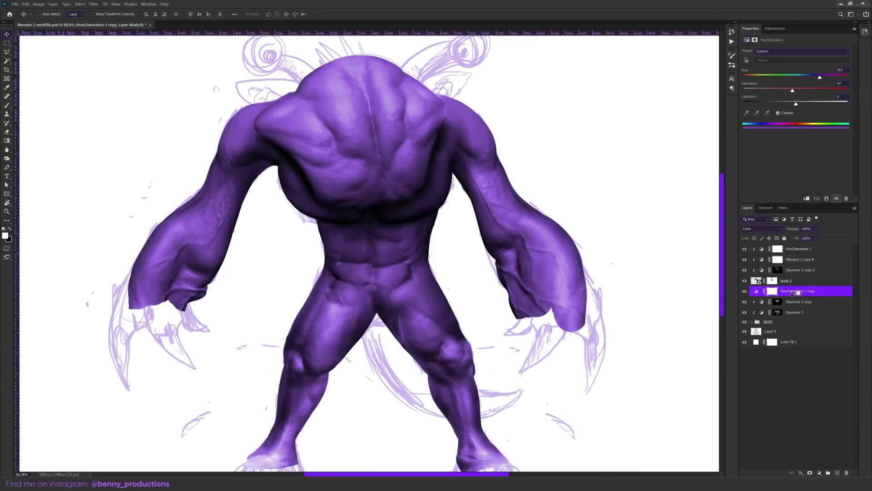
{"action": "key", "text": "ctrl+minus"}
{"action": "key", "text": "ctrl+minus"}
{"action": "key", "text": "ctrl+minus"}
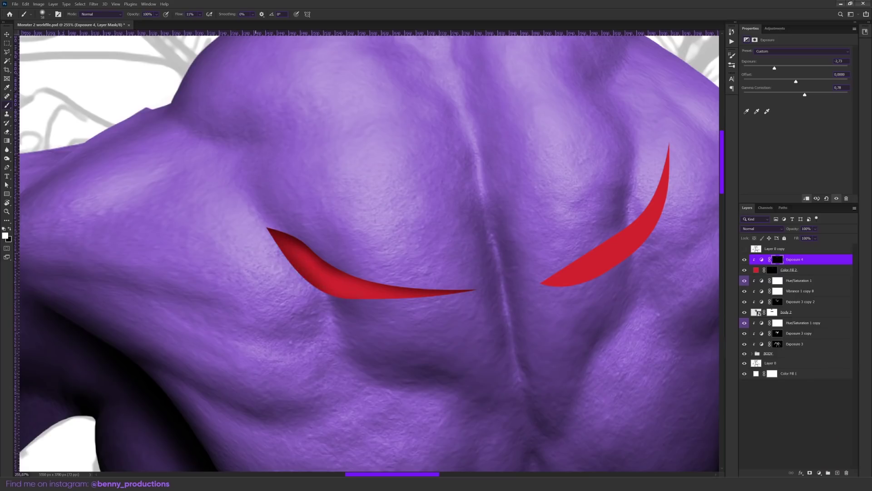
{"action": "scroll", "coordinate": [365, 273], "scroll_direction": "down", "scroll_amount": 3}
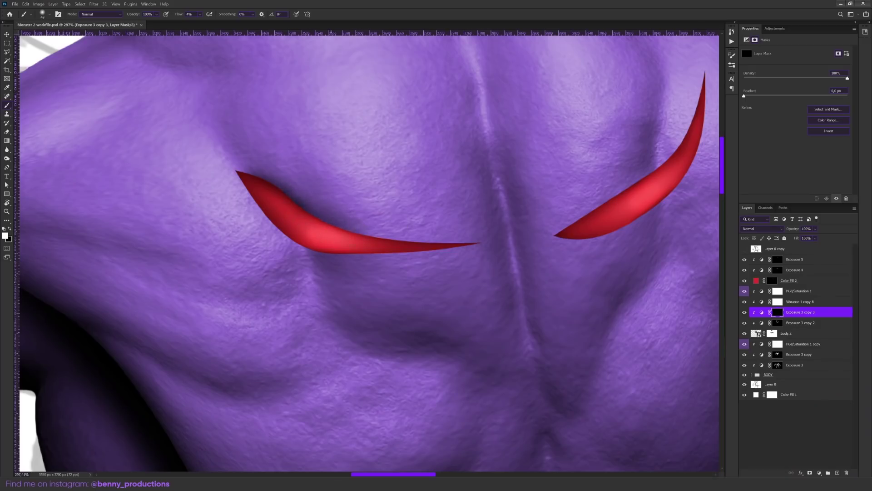
{"action": "scroll", "coordinate": [371, 214], "scroll_direction": "down", "scroll_amount": 2}
Step: Enlarge the brush and paint a red glow around the creature's eyes
{"action": "right_click", "coordinate": [582, 206], "text": "alt"}
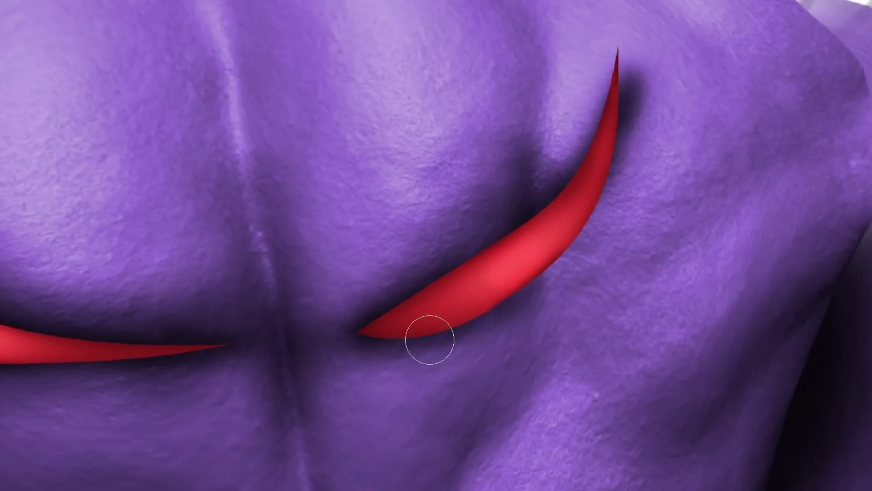
{"action": "scroll", "coordinate": [447, 179], "scroll_direction": "down", "scroll_amount": 3}
{"action": "scroll", "coordinate": [446, 179], "scroll_direction": "down", "scroll_amount": 4}
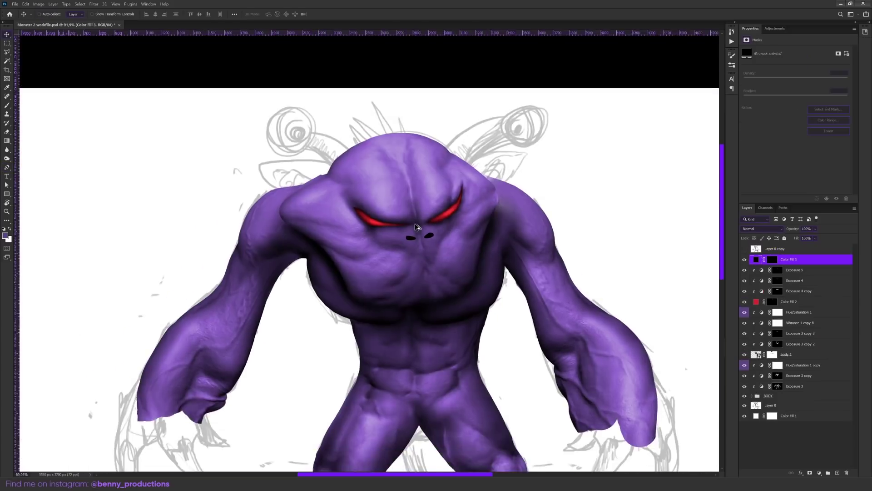
{"action": "scroll", "coordinate": [428, 230], "scroll_direction": "up", "scroll_amount": 3}
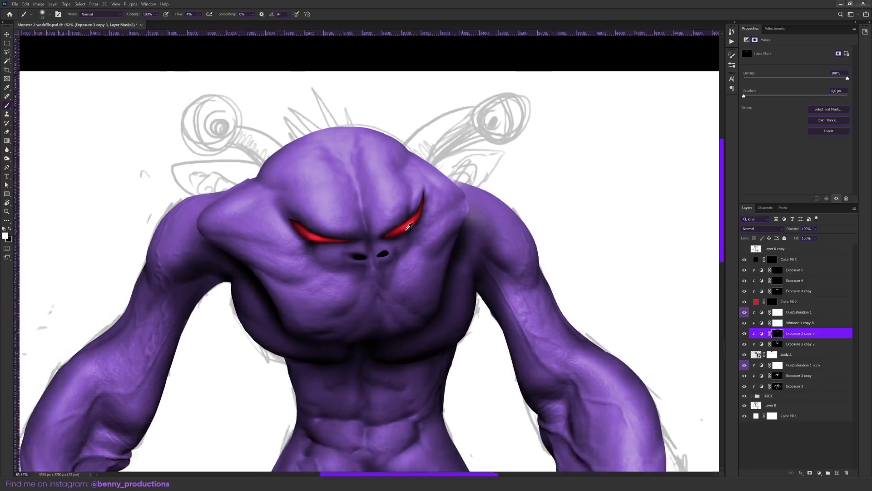
{"action": "scroll", "coordinate": [408, 228], "scroll_direction": "down", "scroll_amount": 3}
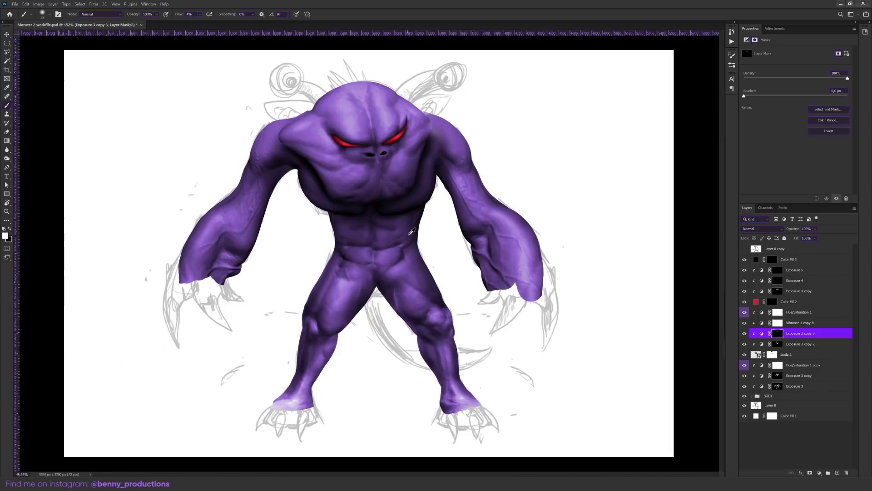
{"action": "scroll", "coordinate": [404, 261], "scroll_direction": "up", "scroll_amount": 4}
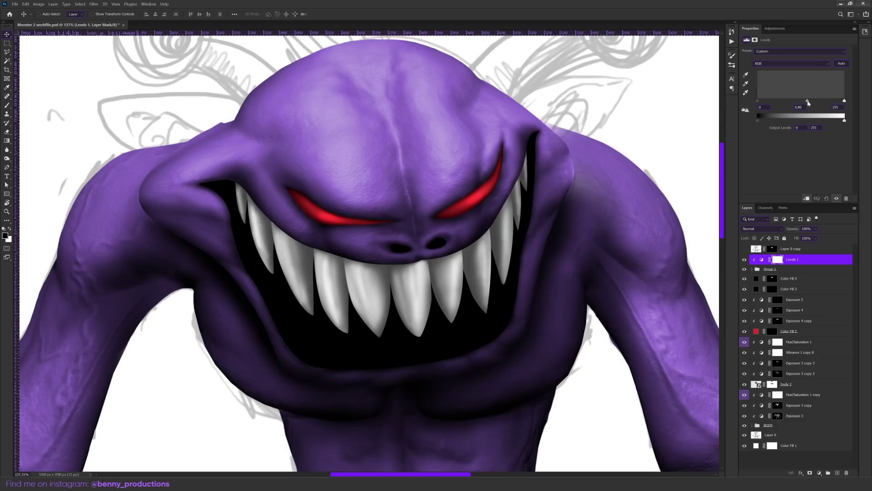
Step: Darken the monster's midtones with a Levels adjustment set to 0,48
{"action": "left_click_drag", "start_coordinate": [809, 100], "coordinate": [820, 102]}
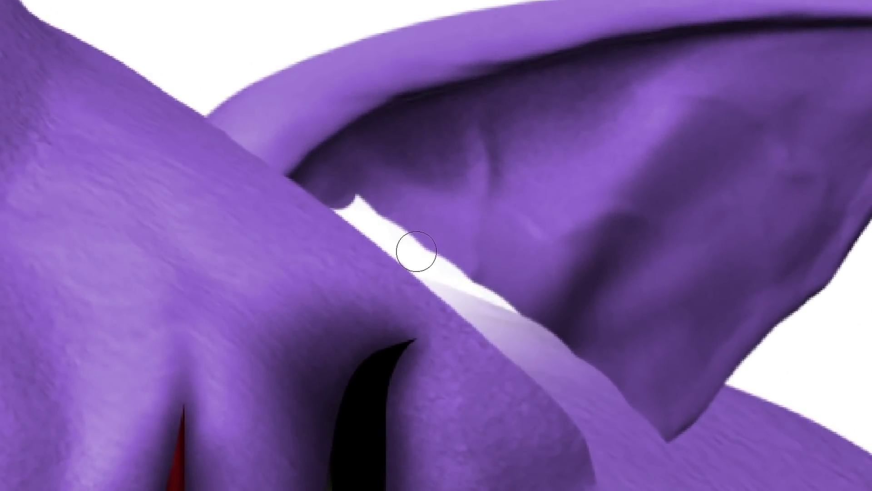
Step: Paint the Ear copy mask over the white gap beside the ear
{"action": "left_click_drag", "start_coordinate": [447, 236], "coordinate": [465, 249]}
{"action": "scroll", "coordinate": [497, 322], "scroll_direction": "down", "scroll_amount": 5, "text": "alt"}
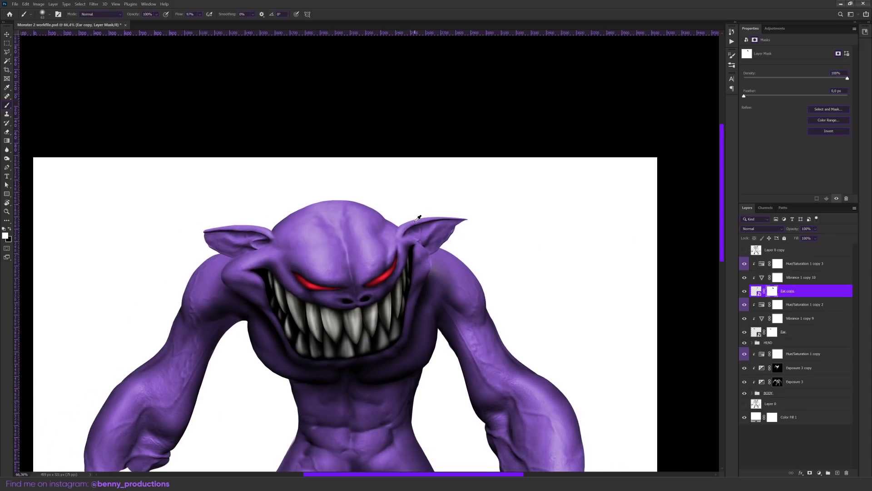
{"action": "scroll", "coordinate": [414, 226], "scroll_direction": "up", "scroll_amount": 4}
{"action": "left_click_drag", "start_coordinate": [512, 104], "coordinate": [595, 211]}
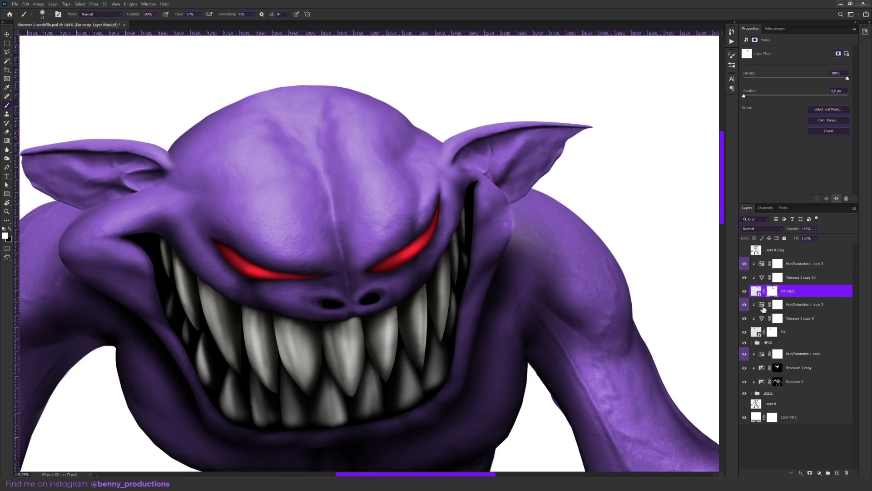
Step: Compare the ear with and without its shading copy, then expand the HEAD group
{"action": "left_click", "coordinate": [745, 292]}
{"action": "left_click", "coordinate": [745, 292]}
{"action": "left_click", "coordinate": [745, 292]}
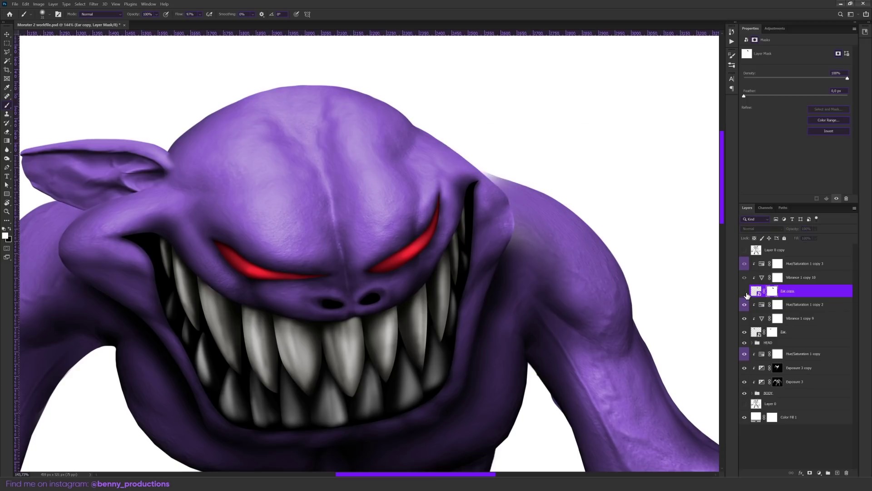
{"action": "left_click", "coordinate": [745, 292]}
{"action": "left_click", "coordinate": [751, 292]}
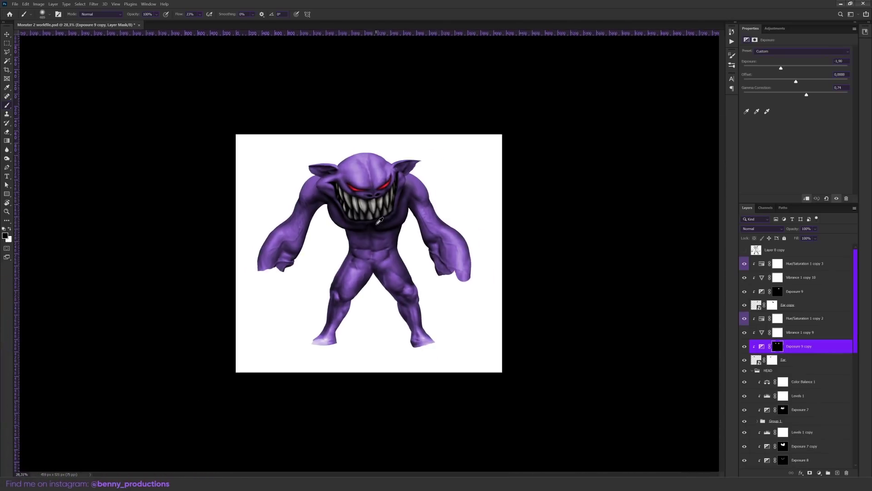
{"action": "scroll", "coordinate": [379, 221], "scroll_direction": "up", "scroll_amount": 4}
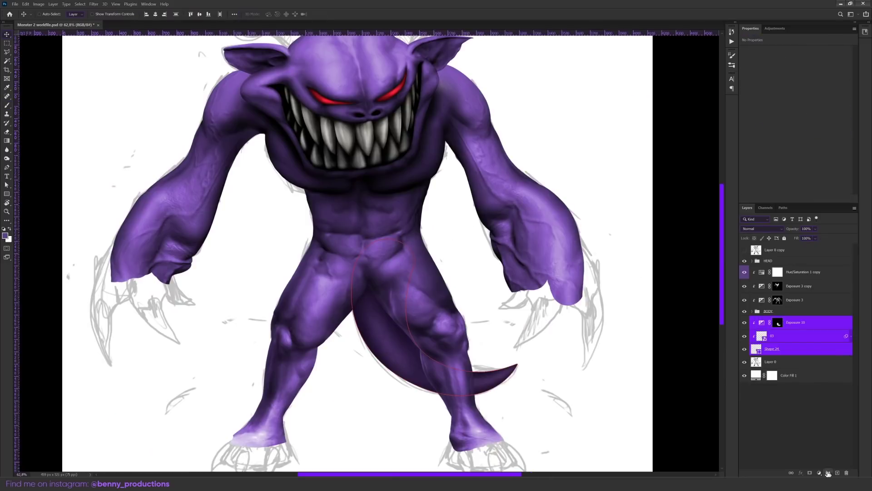
Step: Group the tail layers, then move the spiky fin onto the head and warp its spines to fit
{"action": "key", "text": "ctrl+g"}
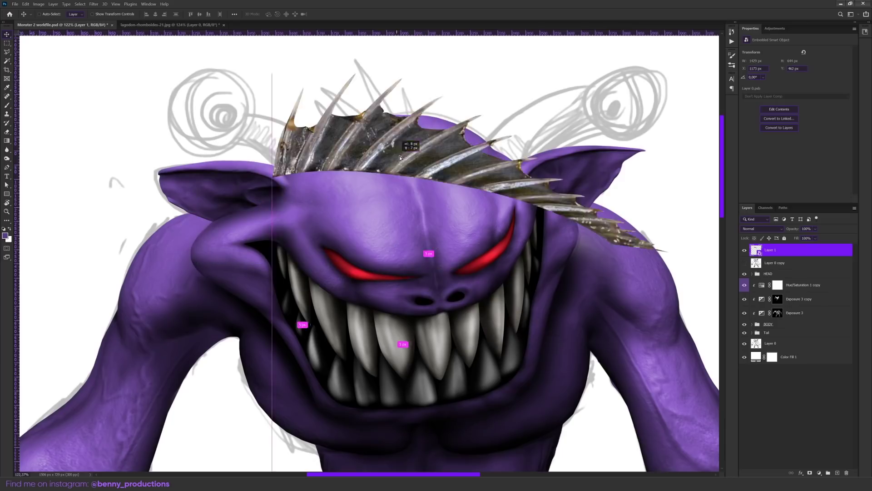
{"action": "left_click_drag", "start_coordinate": [417, 126], "coordinate": [462, 105]}
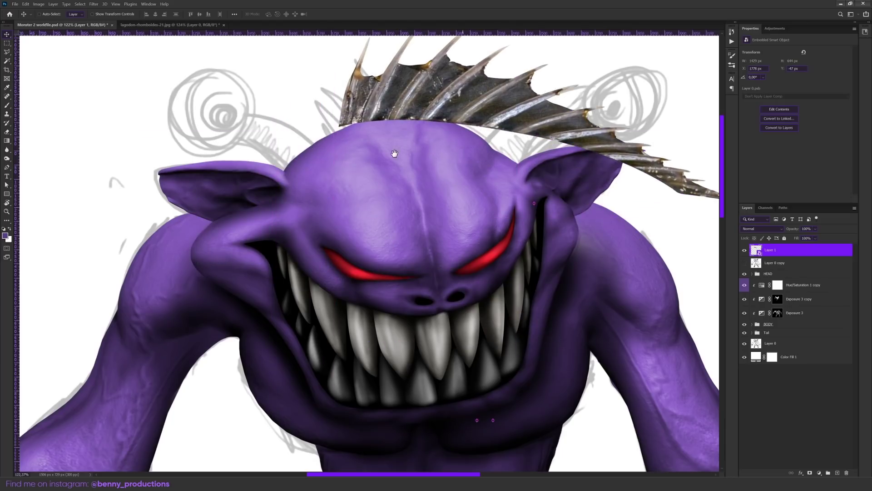
{"action": "scroll", "coordinate": [351, 200], "scroll_direction": "up", "scroll_amount": 2}
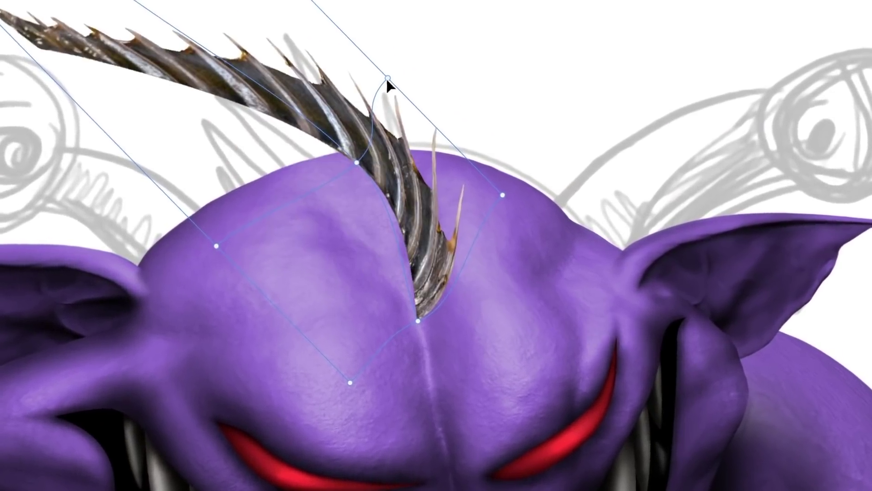
{"action": "left_click_drag", "start_coordinate": [388, 78], "coordinate": [350, 0]}
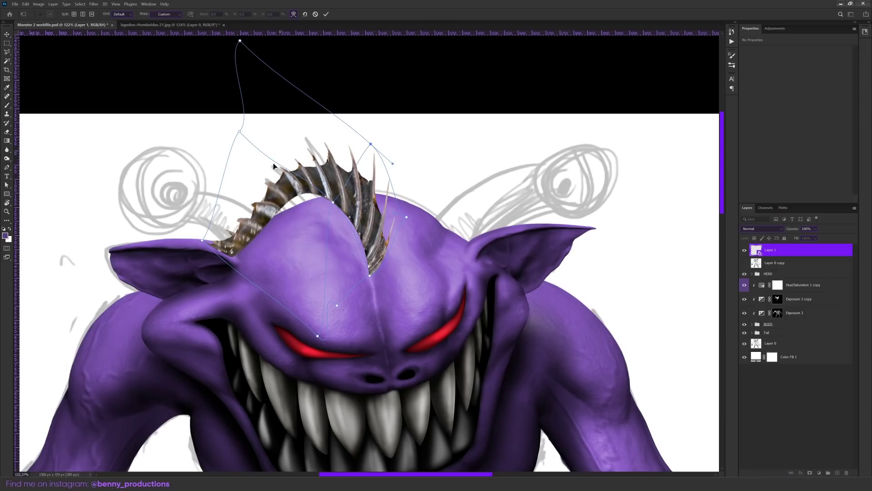
{"action": "key", "text": "Return"}
{"action": "scroll", "coordinate": [293, 197], "scroll_direction": "up", "scroll_amount": 3}
{"action": "left_click_drag", "start_coordinate": [799, 285], "coordinate": [798, 253]}
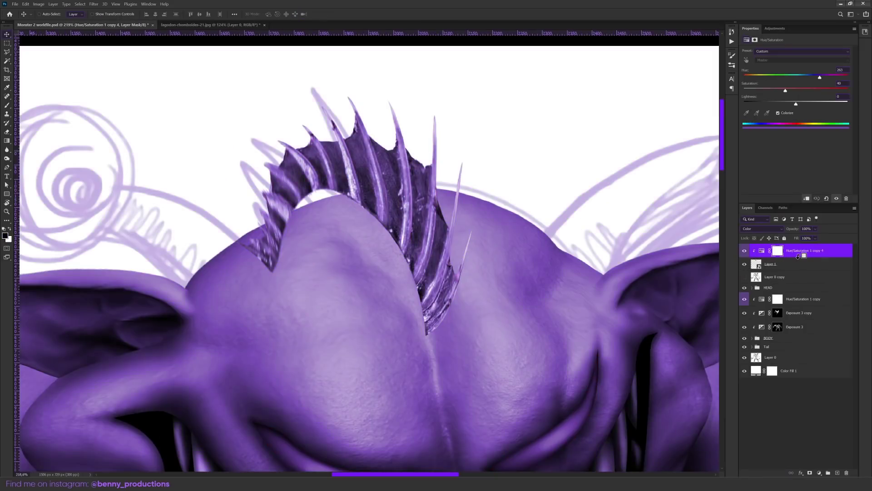
{"action": "left_click", "coordinate": [804, 276], "text": "shift"}
{"action": "right_click", "coordinate": [802, 261]}
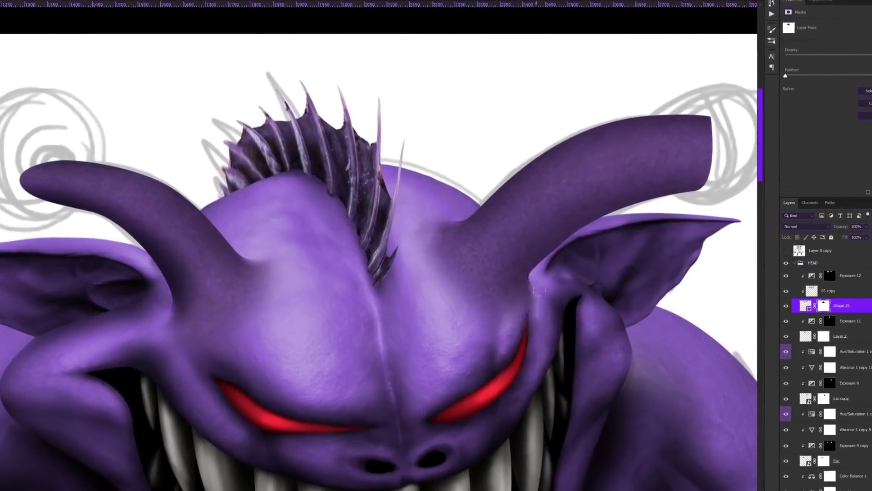
Step: Set the Color Fill 1 background colour to pure black #000000
{"action": "double_click", "coordinate": [764, 298]}
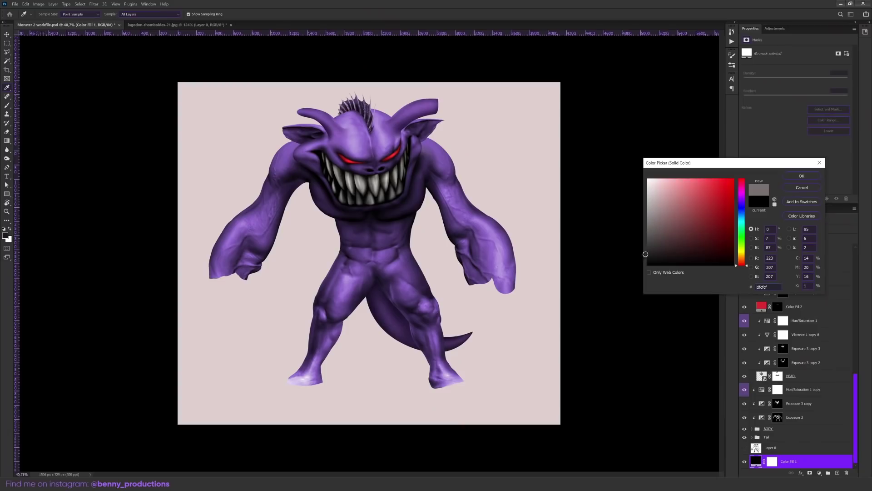
{"action": "left_click_drag", "start_coordinate": [654, 196], "coordinate": [648, 265]}
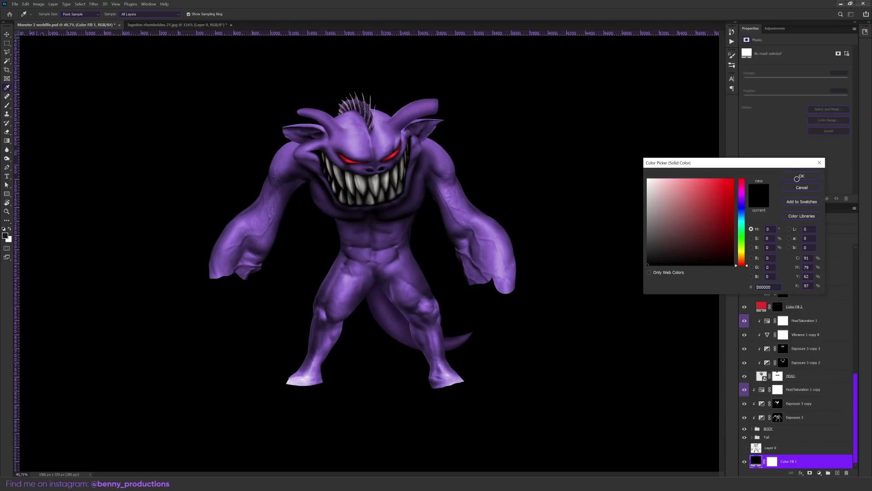
{"action": "left_click", "coordinate": [797, 177]}
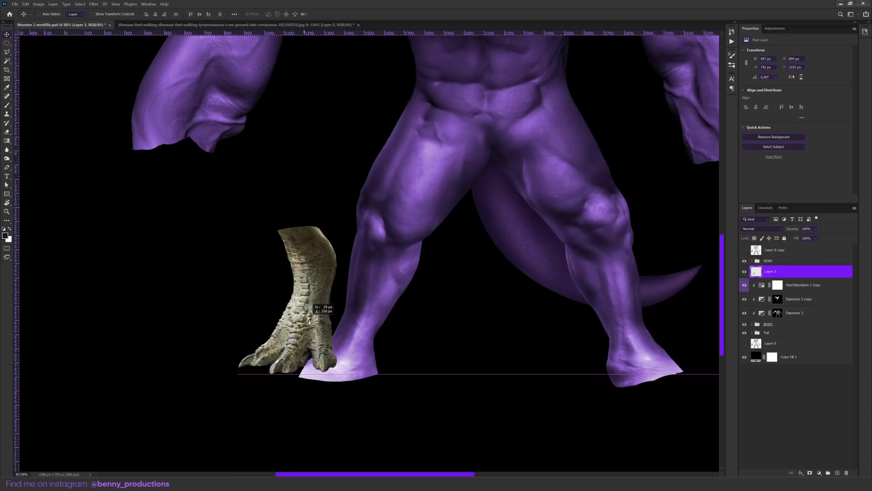
Step: Move the dinosaur foot photo under the left leg and warp it to fit
{"action": "left_click_drag", "start_coordinate": [303, 319], "coordinate": [285, 313]}
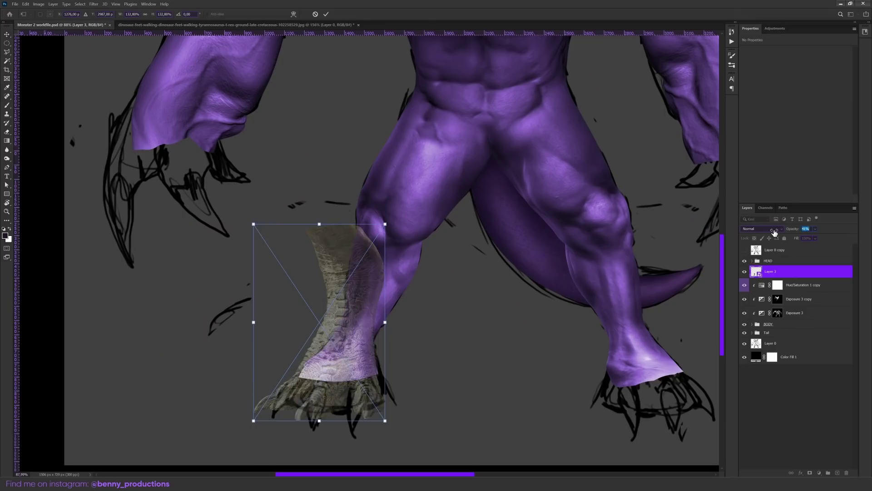
{"action": "right_click", "coordinate": [373, 309]}
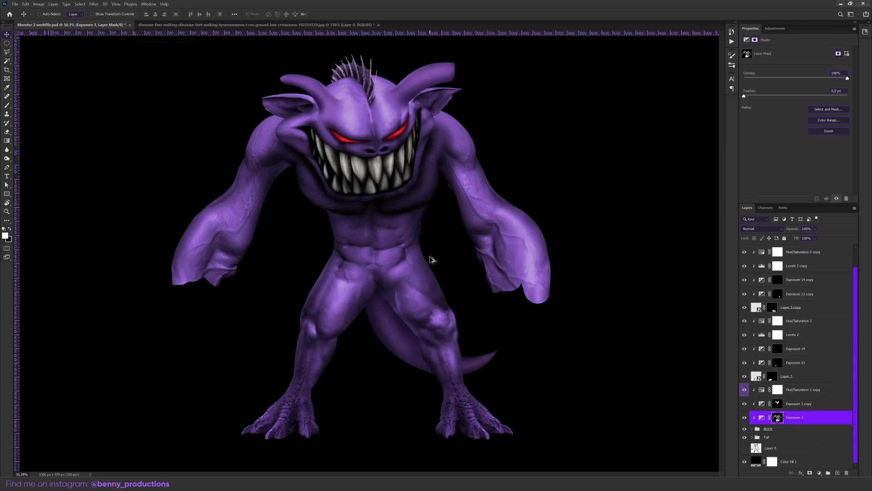
{"action": "scroll", "coordinate": [431, 259], "scroll_direction": "down", "scroll_amount": 1}
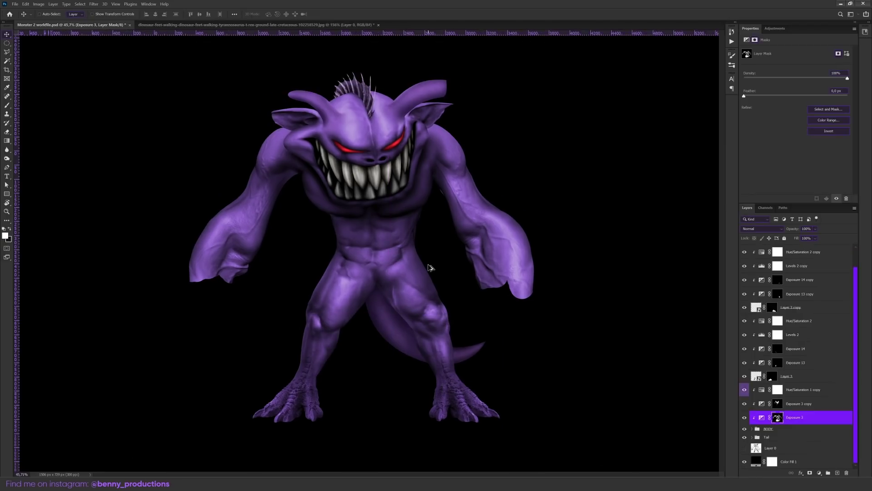
{"action": "scroll", "coordinate": [422, 269], "scroll_direction": "up", "scroll_amount": 1}
{"action": "scroll", "coordinate": [765, 271], "scroll_direction": "up", "scroll_amount": 2}
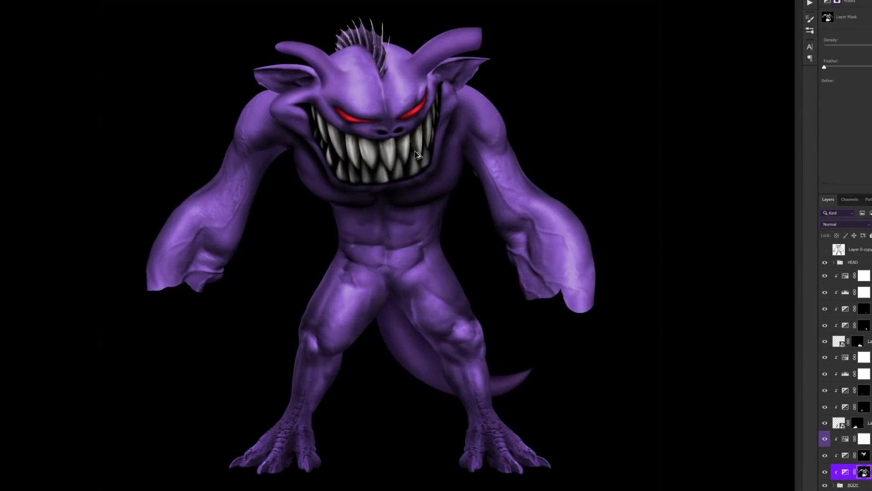
{"action": "scroll", "coordinate": [396, 182], "scroll_direction": "down", "scroll_amount": 6}
{"action": "scroll", "coordinate": [396, 182], "scroll_direction": "up", "scroll_amount": 5}
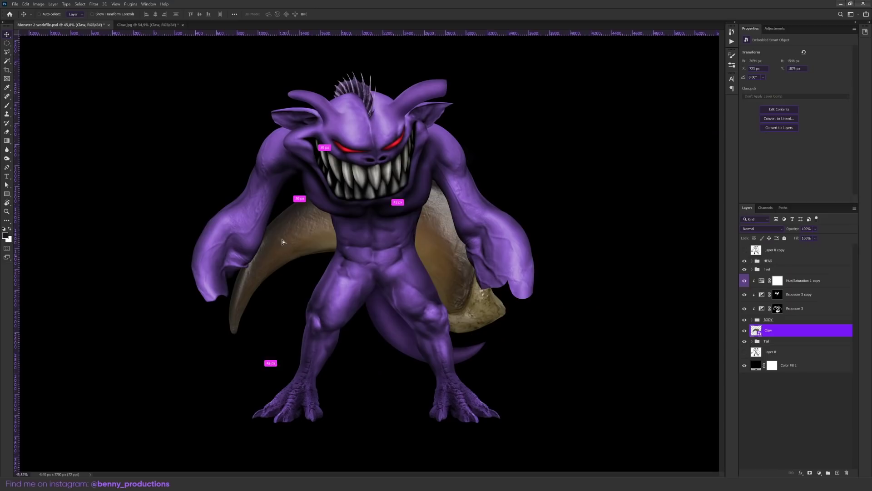
Step: Move the claw image to the hand's tip and rotate it to curve downward
{"action": "left_click_drag", "start_coordinate": [428, 268], "coordinate": [302, 230]}
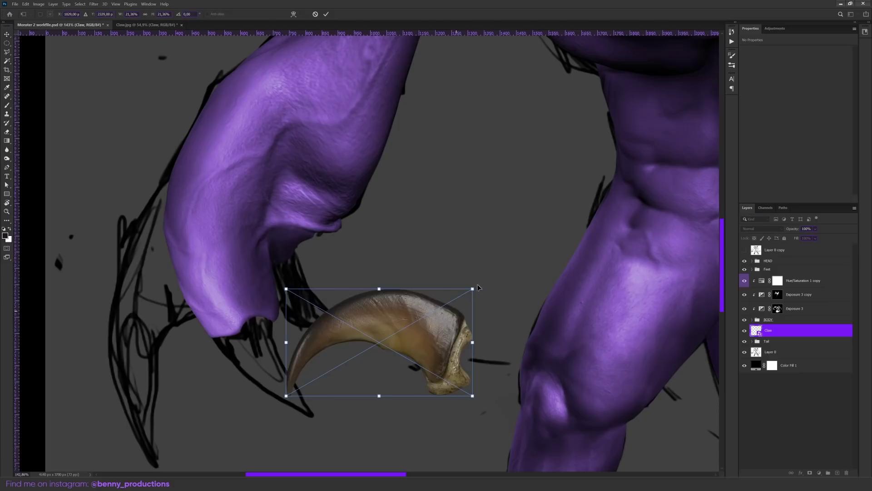
{"action": "left_click_drag", "start_coordinate": [266, 318], "coordinate": [241, 320]}
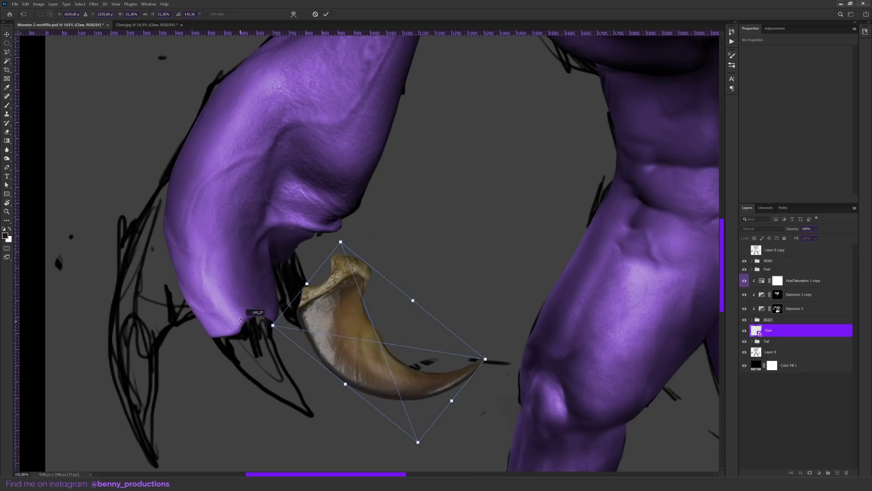
{"action": "left_click_drag", "start_coordinate": [352, 350], "coordinate": [346, 352]}
{"action": "key", "text": "Return"}
Step: Darken the claw where it meets the skin with a masked Exposure layer
{"action": "scroll", "coordinate": [305, 348], "scroll_direction": "down", "scroll_amount": 3}
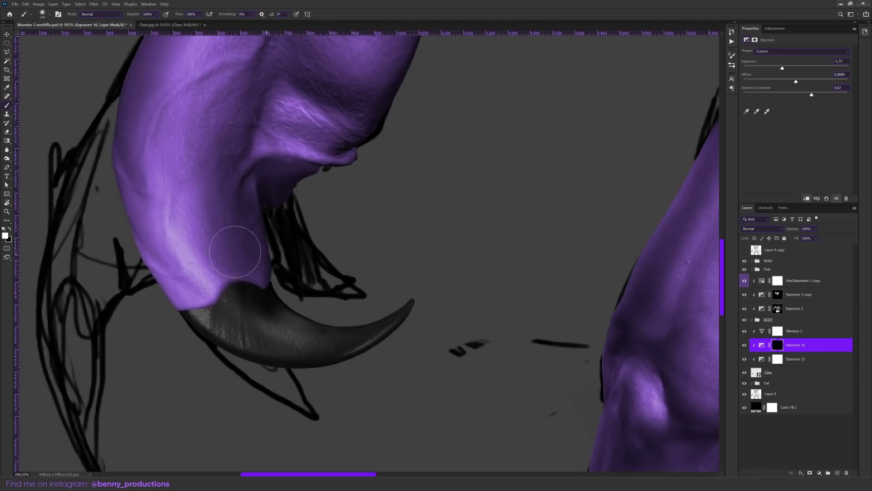
{"action": "left_click_drag", "start_coordinate": [264, 305], "coordinate": [277, 305]}
{"action": "scroll", "coordinate": [239, 279], "scroll_direction": "up", "scroll_amount": 2}
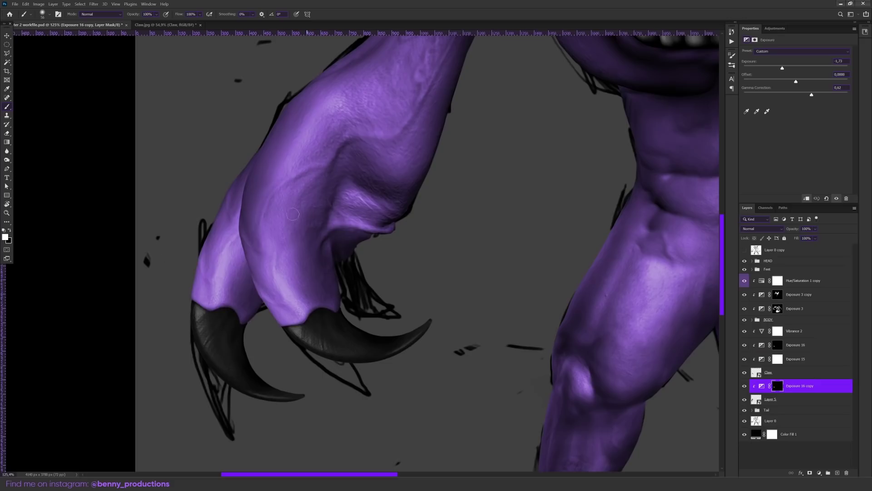
{"action": "scroll", "coordinate": [280, 186], "scroll_direction": "up", "scroll_amount": 3}
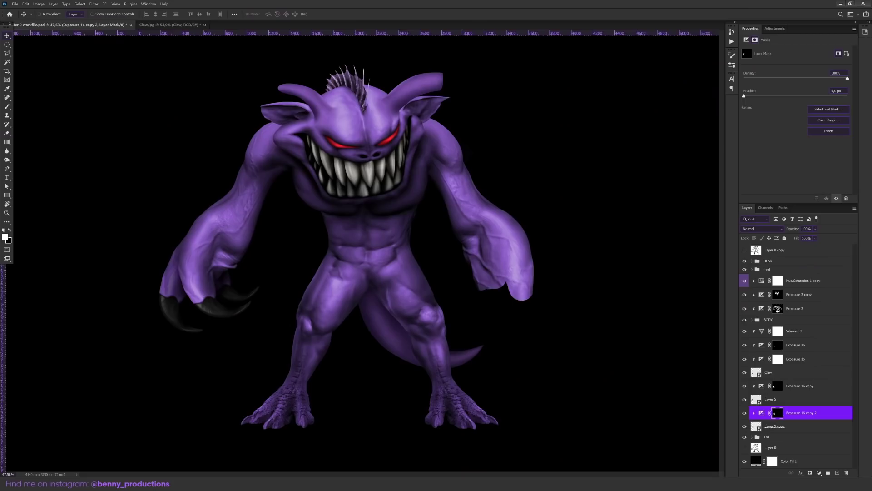
{"action": "scroll", "coordinate": [486, 292], "scroll_direction": "up", "scroll_amount": 5}
{"action": "scroll", "coordinate": [473, 293], "scroll_direction": "down", "scroll_amount": 10}
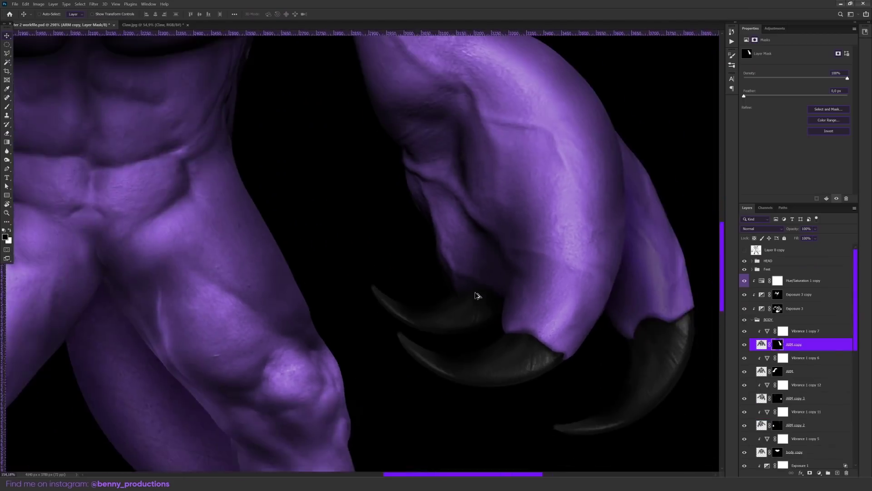
{"action": "scroll", "coordinate": [548, 203], "scroll_direction": "up", "scroll_amount": 4}
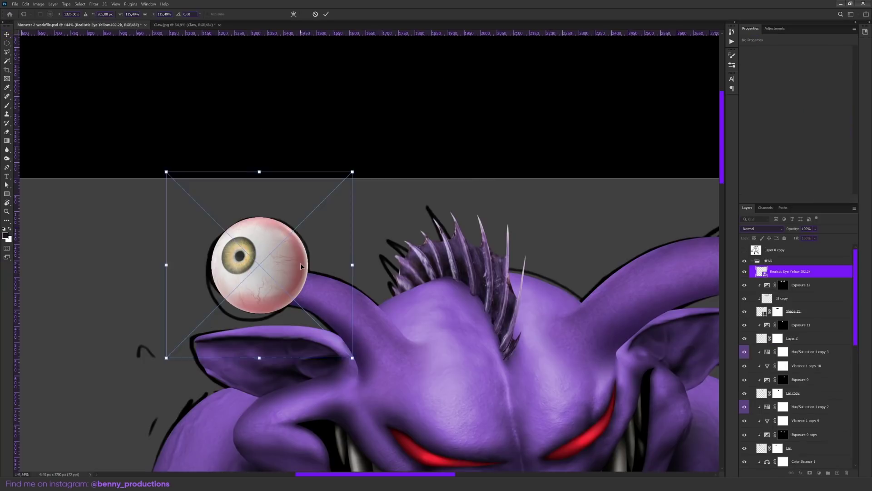
Step: Commit the scaled Realistic Eye Yellow eyeball and position it on the horn tip
{"action": "key", "text": "Return"}
{"action": "left_click_drag", "start_coordinate": [250, 260], "coordinate": [245, 263]}
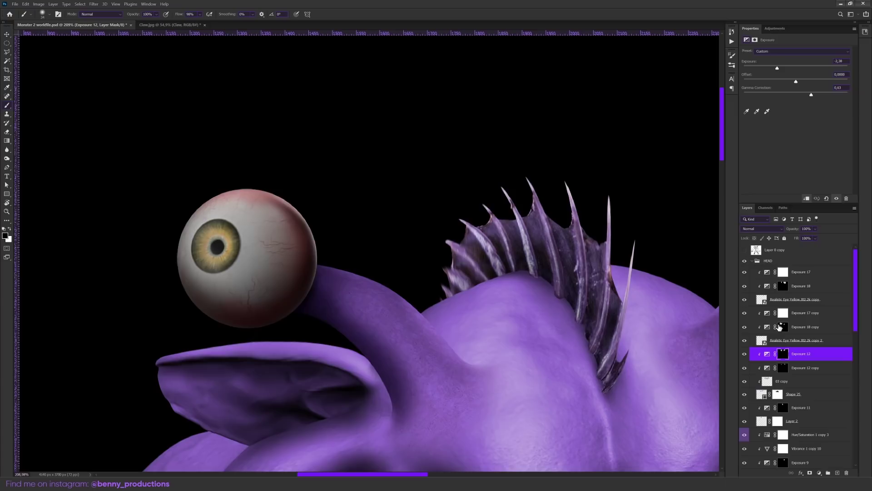
{"action": "key", "text": "alt+bracketright"}
{"action": "key", "text": "alt+bracketright"}
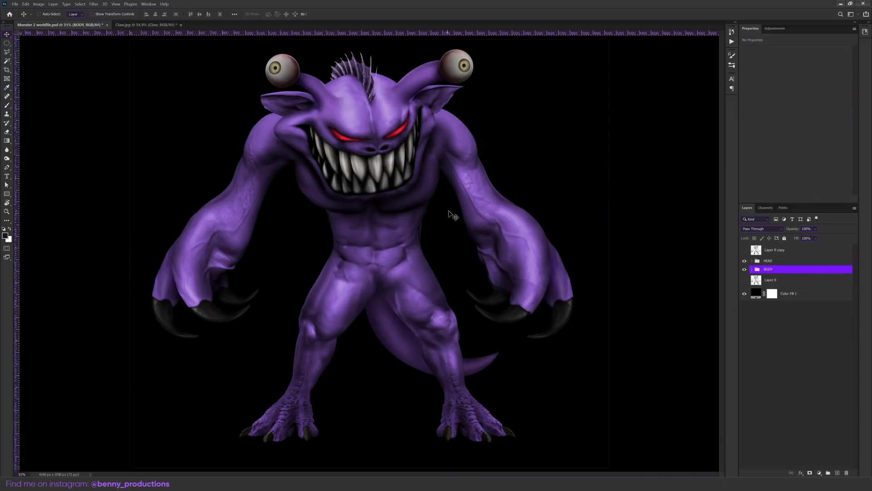
Step: Place the scale pattern and warp it to follow the monster's neck
{"action": "key", "text": "ctrl+t"}
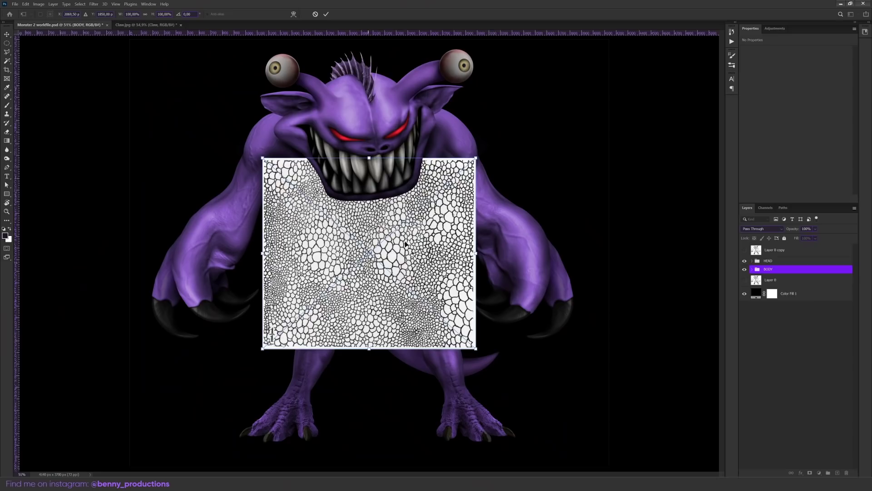
{"action": "key", "text": "Return"}
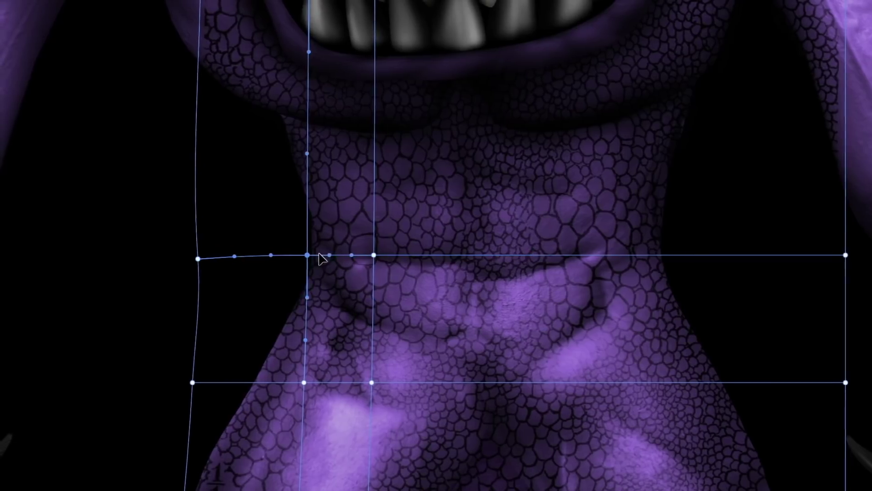
{"action": "left_click_drag", "start_coordinate": [321, 253], "coordinate": [343, 254]}
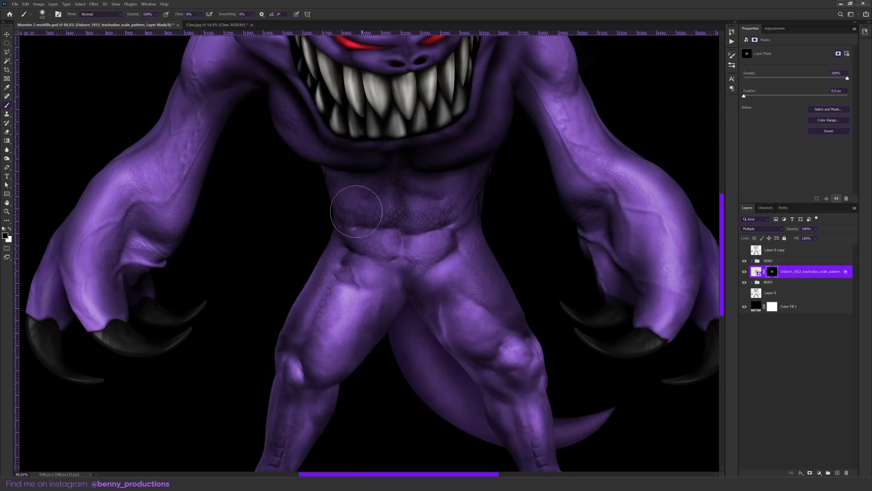
{"action": "scroll", "coordinate": [454, 199], "scroll_direction": "down", "scroll_amount": 5}
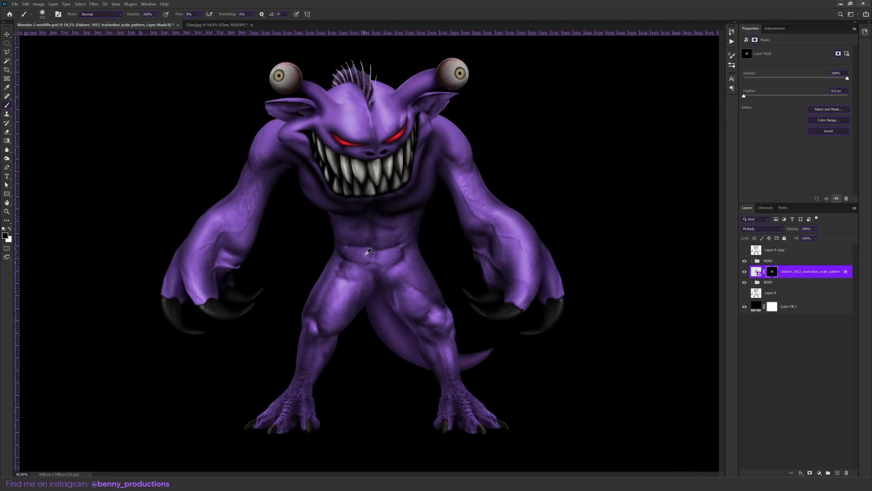
{"action": "scroll", "coordinate": [367, 253], "scroll_direction": "up", "scroll_amount": 5}
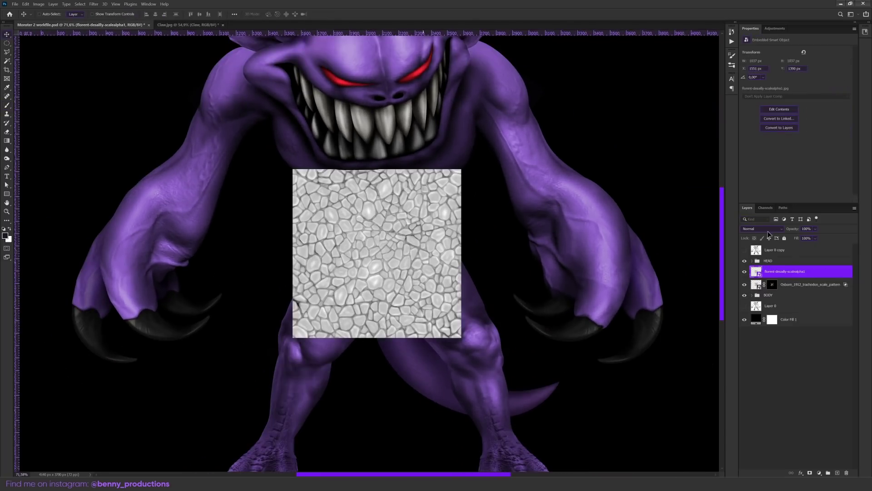
Step: Blend the scale texture into the purple skin with Multiply mode
{"action": "left_click", "coordinate": [767, 229]}
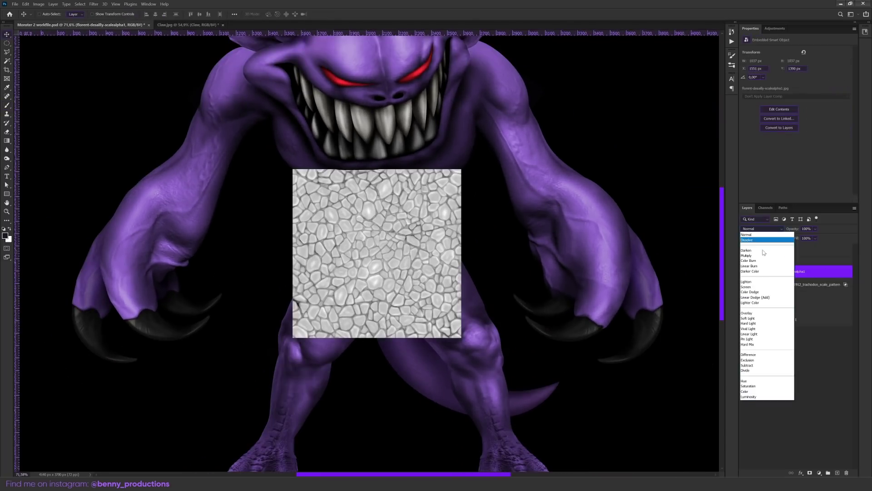
{"action": "left_click", "coordinate": [750, 256]}
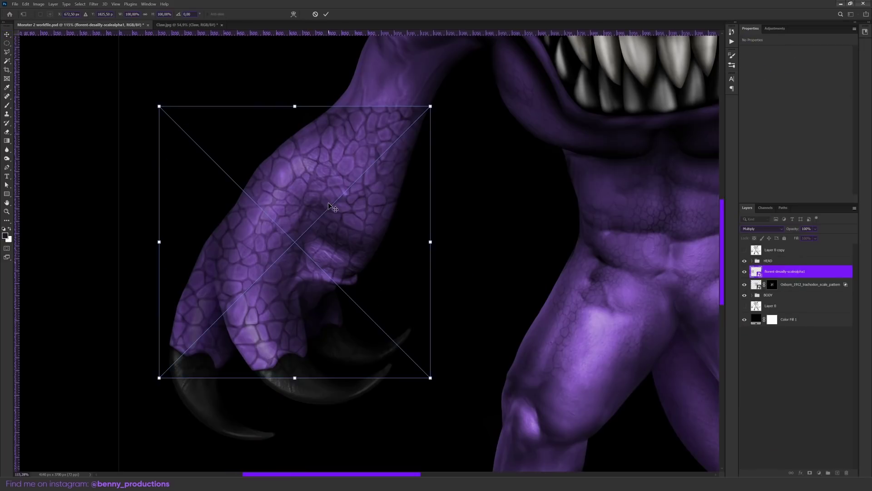
{"action": "key", "text": "Return"}
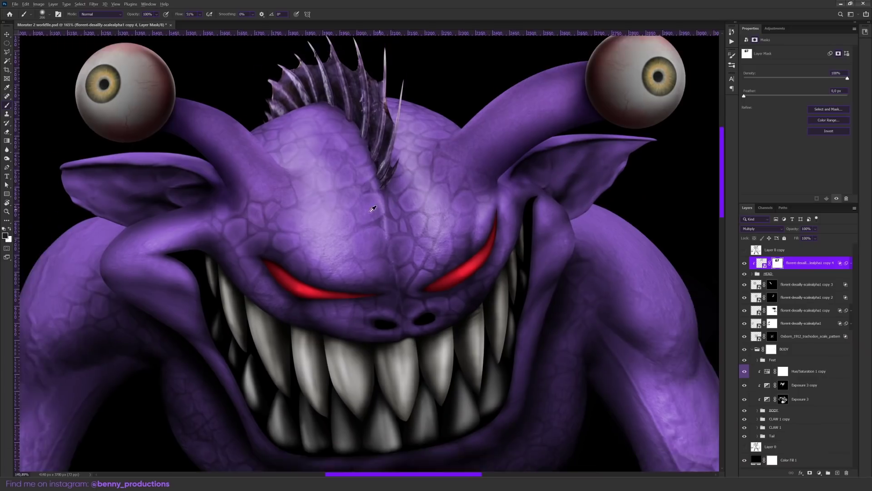
{"action": "scroll", "coordinate": [372, 209], "scroll_direction": "up", "scroll_amount": 2}
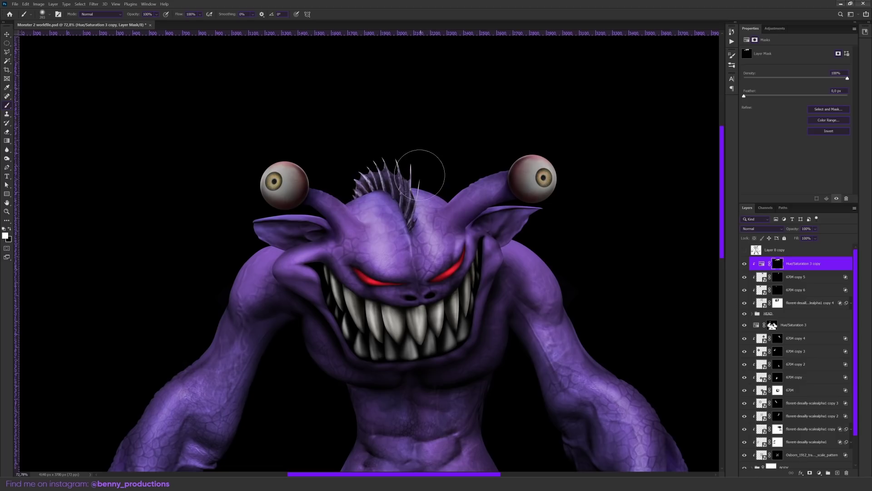
Step: Pan and zoom to bring the other eye stalk and ear into view
{"action": "scroll", "coordinate": [435, 170], "scroll_direction": "down", "scroll_amount": 5}
{"action": "scroll", "coordinate": [384, 208], "scroll_direction": "up", "scroll_amount": 6}
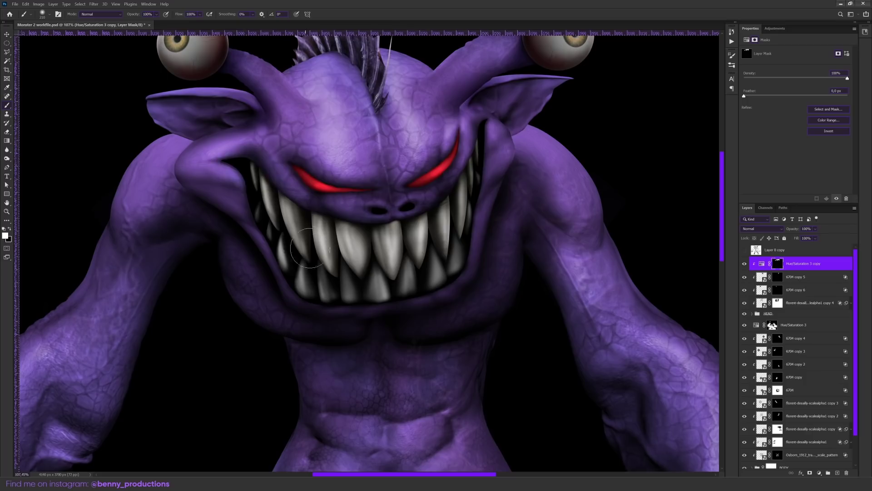
{"action": "scroll", "coordinate": [347, 194], "scroll_direction": "down", "scroll_amount": 6}
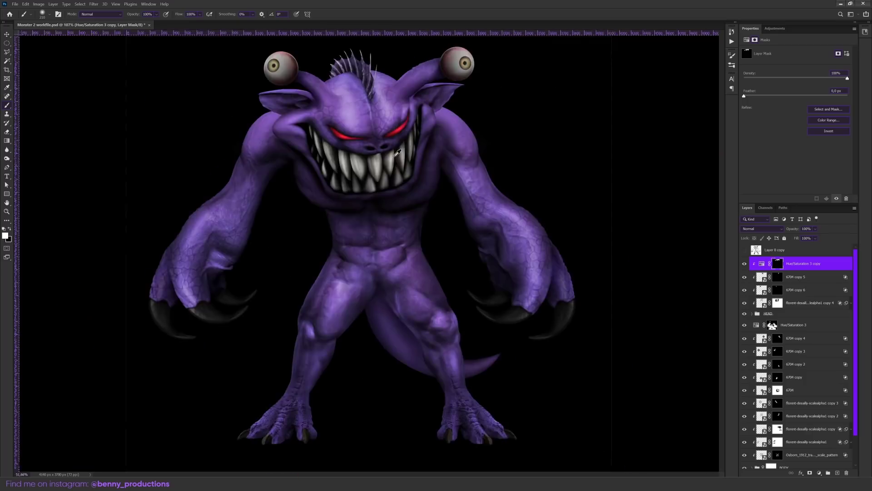
{"action": "scroll", "coordinate": [364, 131], "scroll_direction": "up", "scroll_amount": 2}
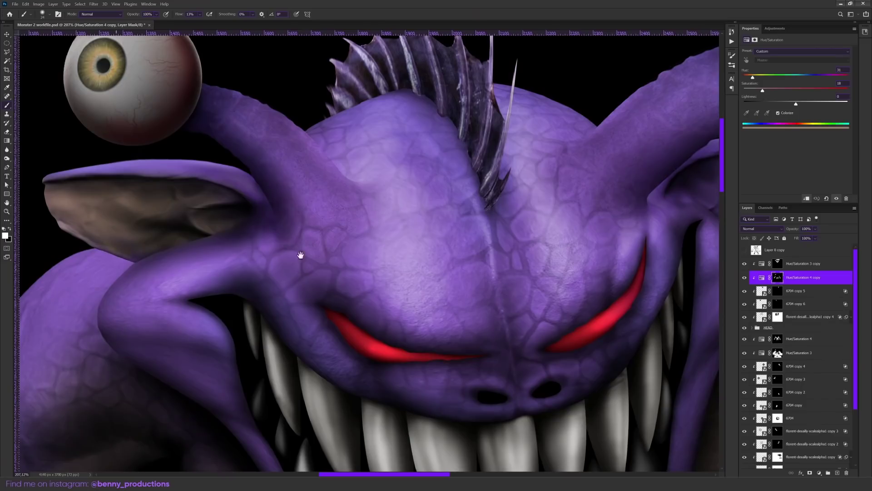
{"action": "left_click_drag", "start_coordinate": [301, 255], "coordinate": [94, 248]}
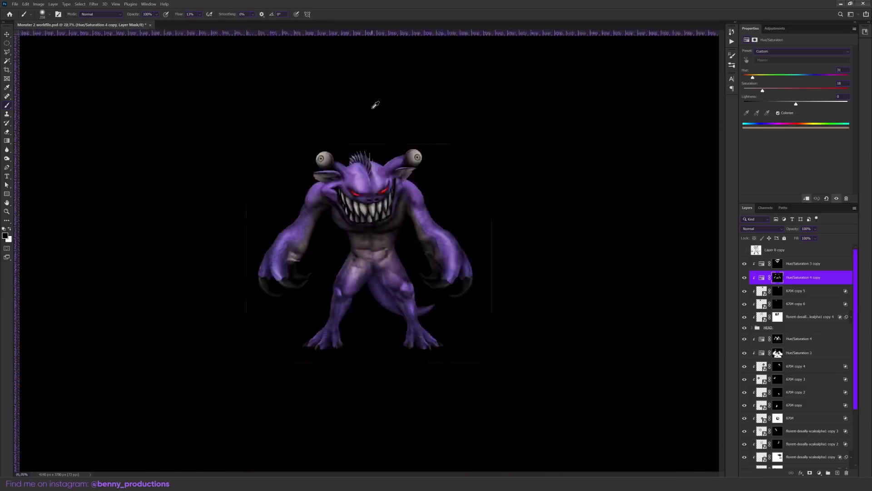
{"action": "scroll", "coordinate": [428, 233], "scroll_direction": "up", "scroll_amount": 5}
{"action": "scroll", "coordinate": [429, 234], "scroll_direction": "down", "scroll_amount": 4}
{"action": "scroll", "coordinate": [271, 394], "scroll_direction": "up", "scroll_amount": 3}
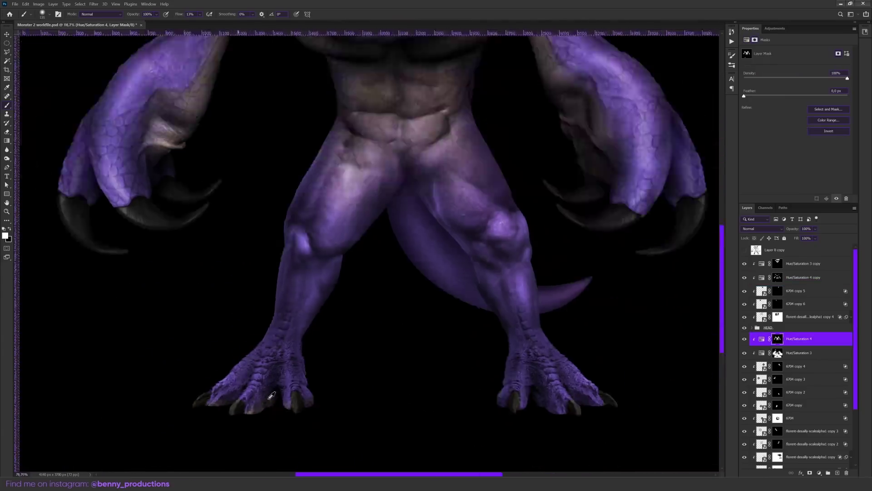
{"action": "scroll", "coordinate": [271, 395], "scroll_direction": "up", "scroll_amount": 4}
{"action": "scroll", "coordinate": [384, 335], "scroll_direction": "down", "scroll_amount": 3}
{"action": "scroll", "coordinate": [285, 315], "scroll_direction": "up", "scroll_amount": 2}
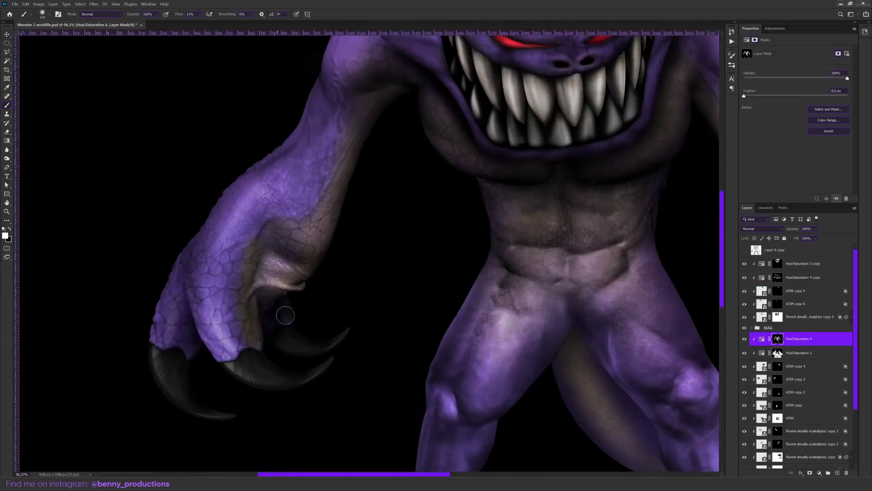
{"action": "scroll", "coordinate": [285, 315], "scroll_direction": "down", "scroll_amount": 3}
Step: Duplicate the Hue/Saturation adjustment layer and fill the copy's mask with black
{"action": "key", "text": "ctrl+j"}
{"action": "scroll", "coordinate": [244, 379], "scroll_direction": "up", "scroll_amount": 3}
{"action": "key", "text": "ctrl+i"}
{"action": "scroll", "coordinate": [244, 379], "scroll_direction": "up", "scroll_amount": 2}
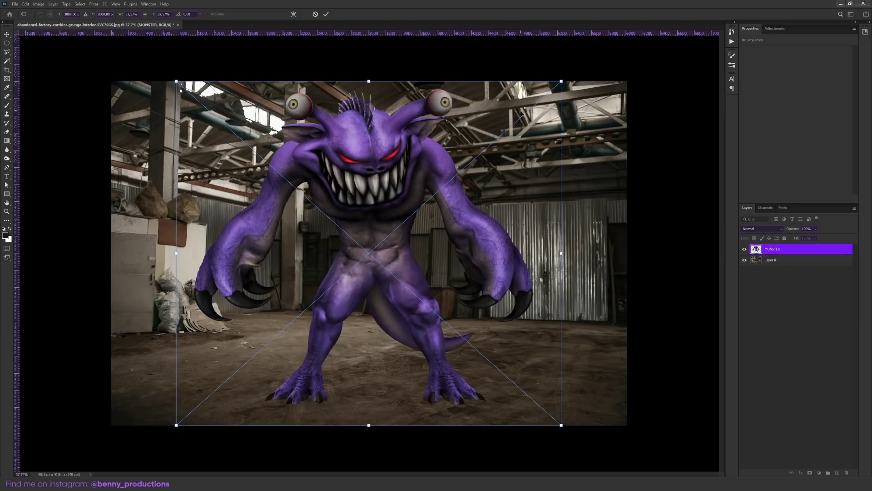
Step: Shrink the monster to fit the factory room and paint a darkening mask around its feet
{"action": "left_click_drag", "start_coordinate": [562, 85], "coordinate": [532, 107]}
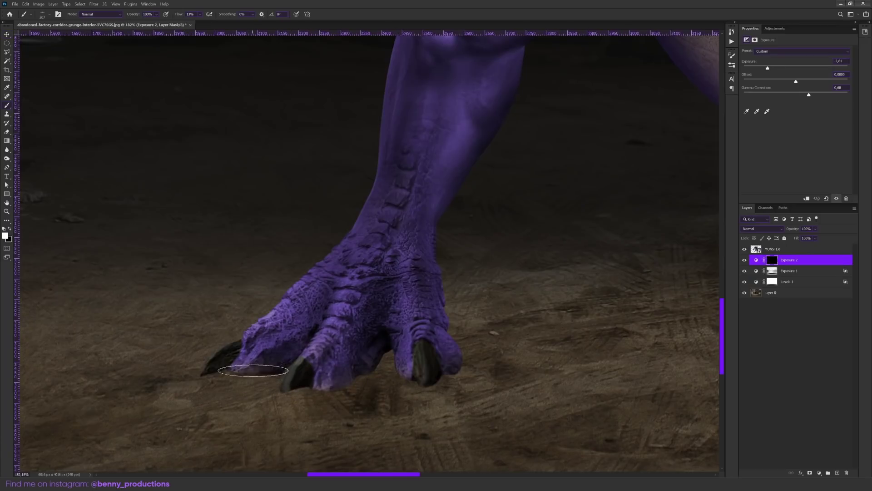
{"action": "left_click_drag", "start_coordinate": [253, 371], "coordinate": [389, 350]}
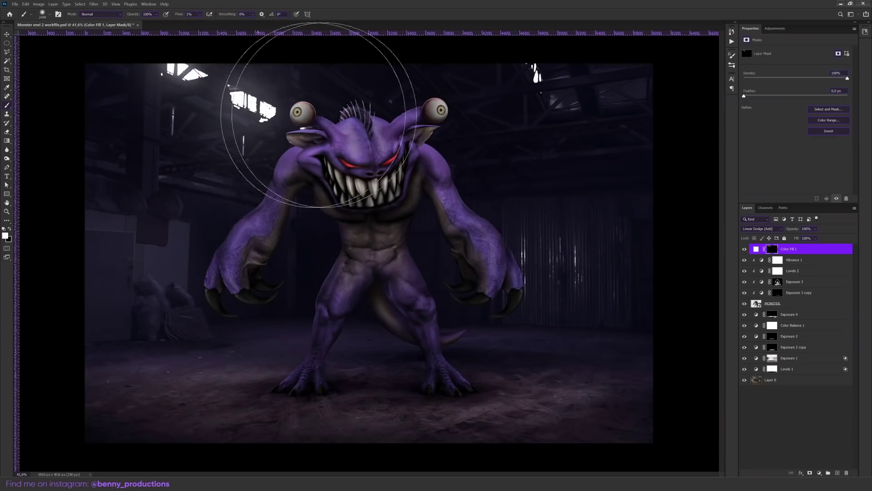
Step: Make the brush smaller for painting haze and light
{"action": "key", "text": "bracketleft"}
{"action": "key", "text": "bracketleft"}
{"action": "key", "text": "bracketleft"}
{"action": "key", "text": "bracketleft"}
{"action": "key", "text": "bracketleft"}
{"action": "key", "text": "bracketleft"}
{"action": "key", "text": "bracketleft"}
{"action": "key", "text": "bracketleft"}
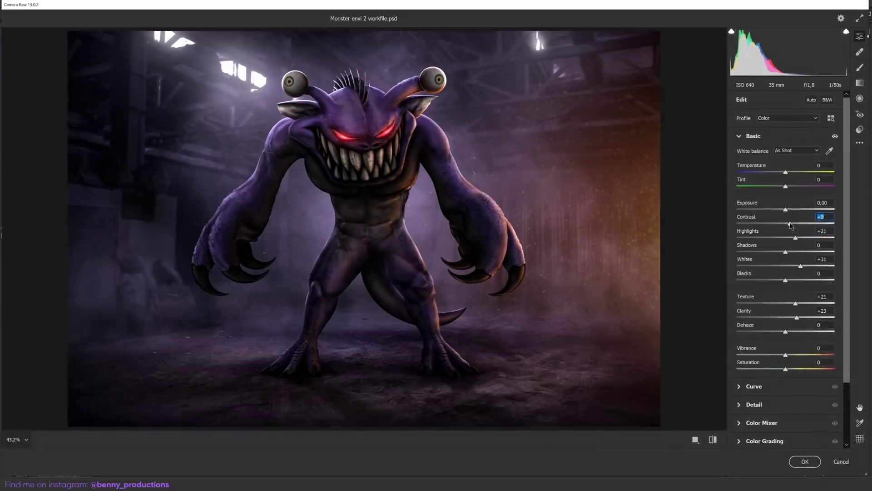
Step: Expand the Color Grading settings in the Camera Raw Filter
{"action": "left_click", "coordinate": [769, 362]}
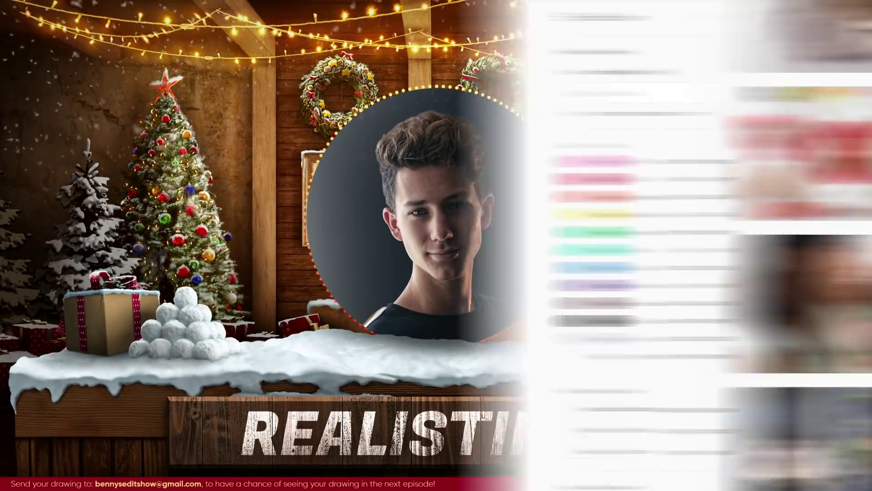
Step: Scroll down through the Envato Elements stock photo results
{"action": "scroll", "coordinate": [526, 254], "scroll_direction": "down", "scroll_amount": 10}
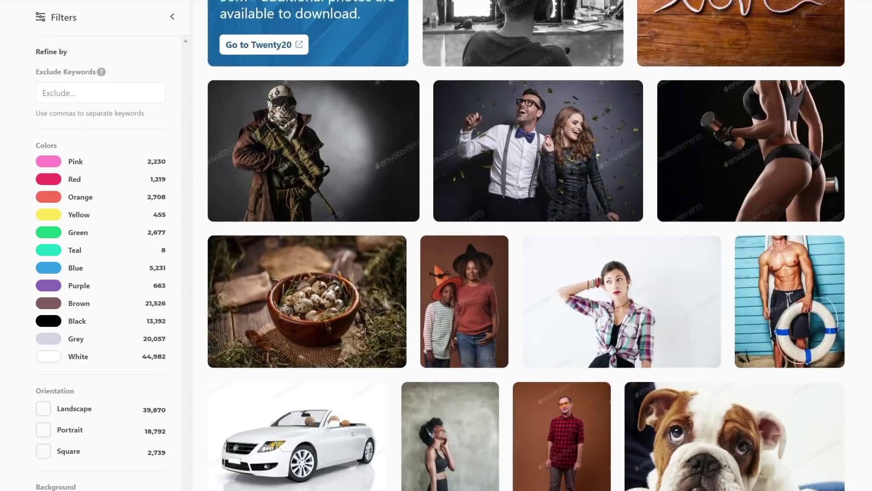
{"action": "scroll", "coordinate": [526, 254], "scroll_direction": "down", "scroll_amount": 3}
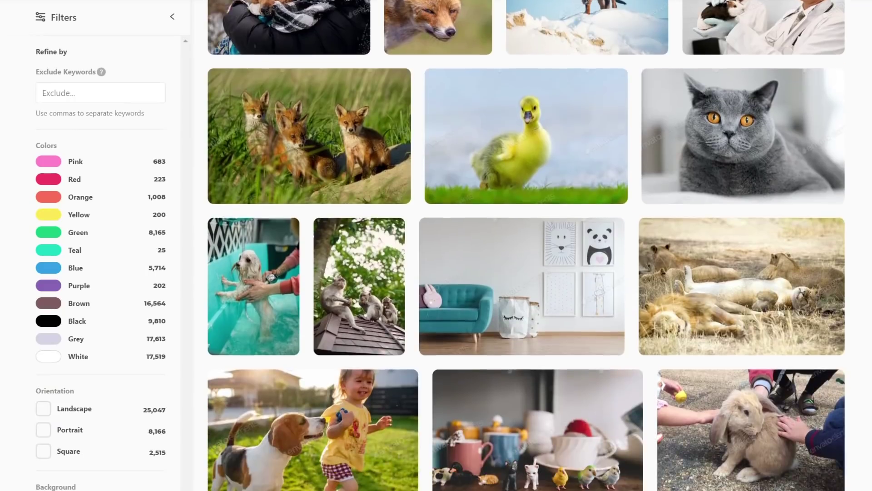
{"action": "scroll", "coordinate": [526, 254], "scroll_direction": "down", "scroll_amount": 3}
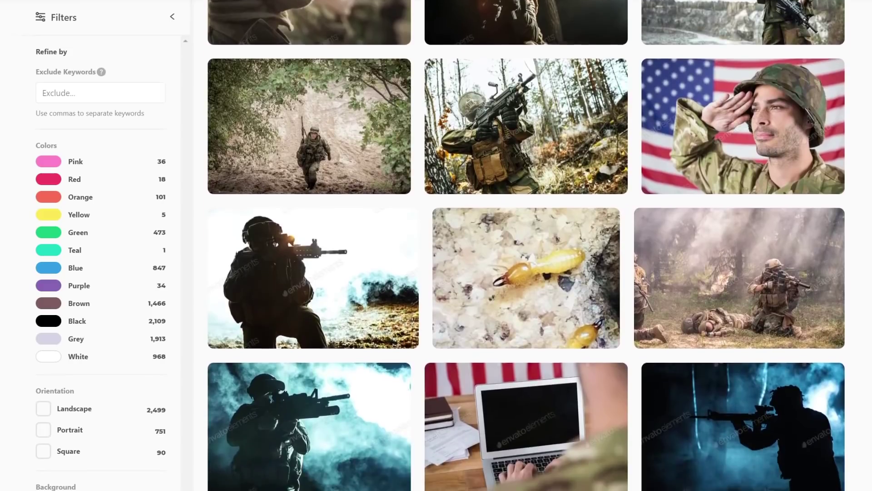
{"action": "scroll", "coordinate": [526, 254], "scroll_direction": "down", "scroll_amount": 5}
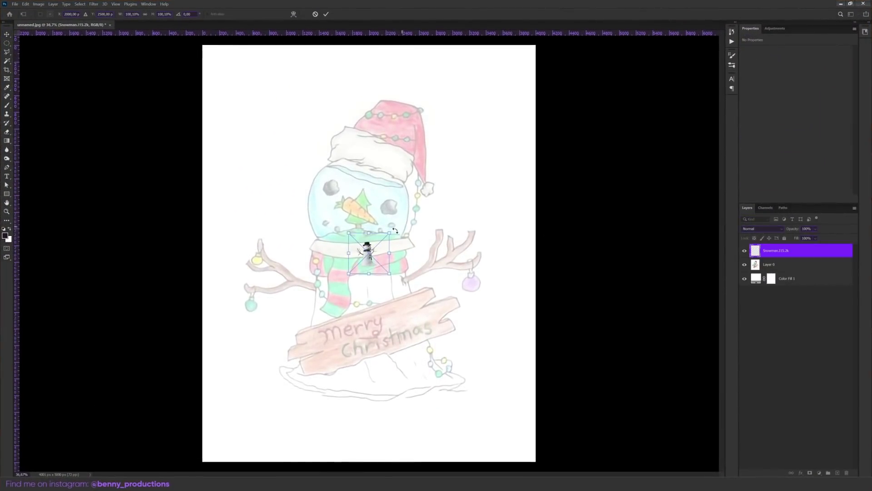
Step: Enlarge the 3D snowman to fill the drawing and confirm the new size
{"action": "left_click_drag", "start_coordinate": [406, 219], "coordinate": [650, 52]}
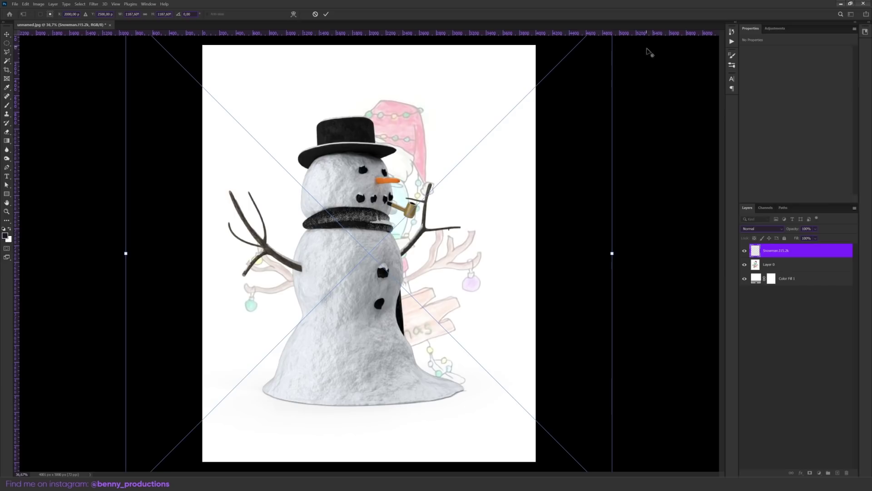
{"action": "key", "text": "Return"}
{"action": "scroll", "coordinate": [368, 257], "scroll_direction": "up", "scroll_amount": 5}
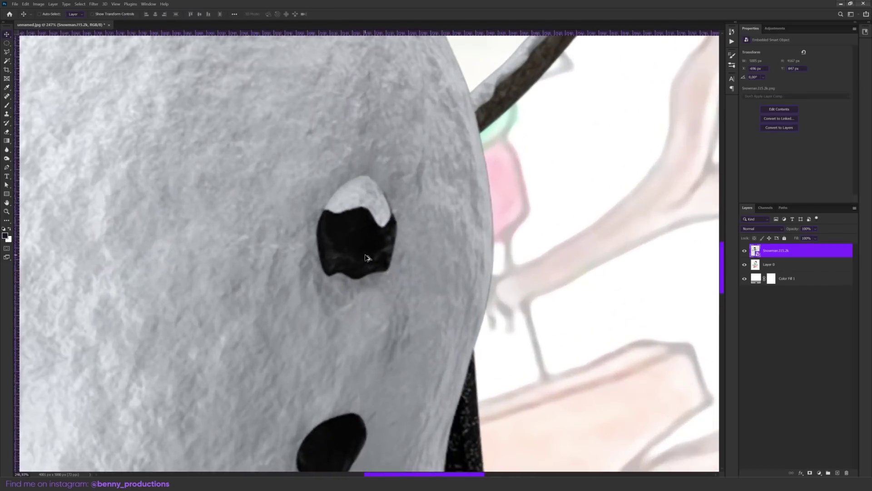
{"action": "scroll", "coordinate": [368, 258], "scroll_direction": "down", "scroll_amount": 7}
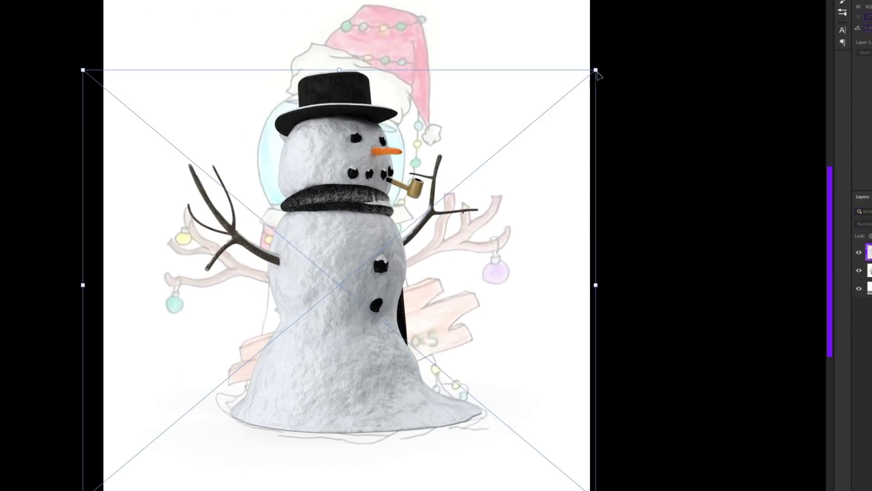
Step: Scale and warp the snowman to match the drawn body, then select one coal button
{"action": "left_click_drag", "start_coordinate": [598, 74], "coordinate": [635, 29]}
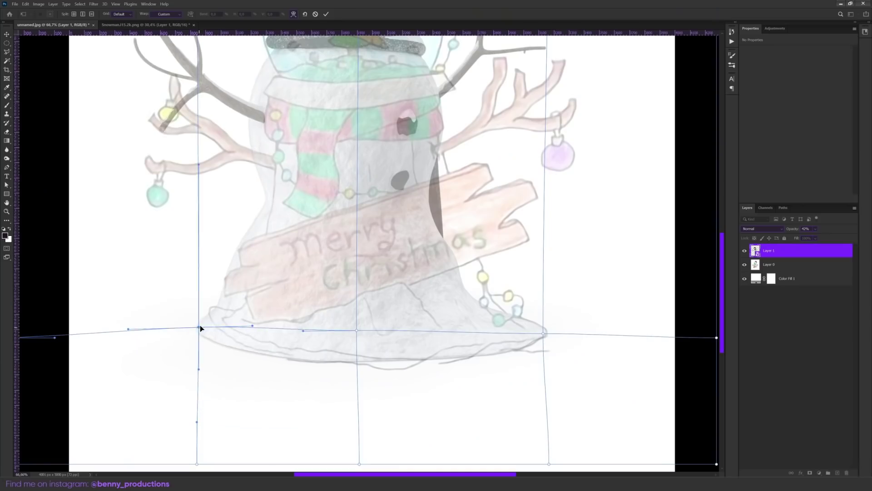
{"action": "left_click_drag", "start_coordinate": [200, 325], "coordinate": [213, 314]}
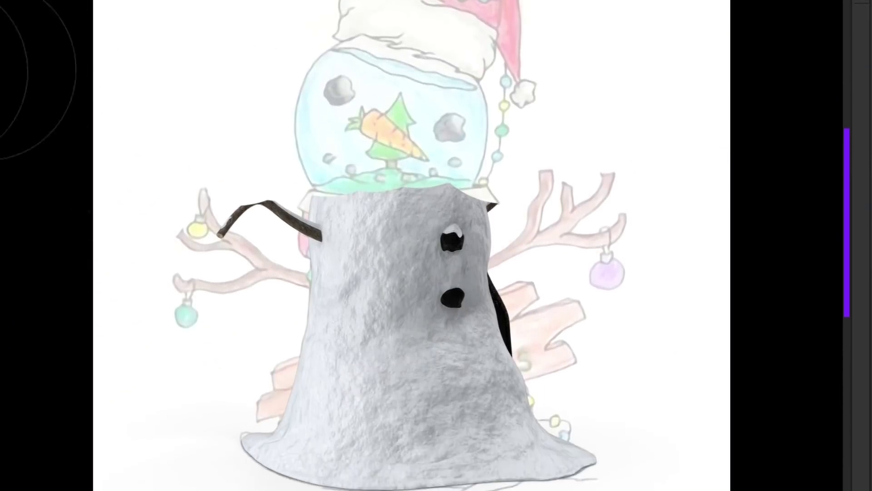
{"action": "left_click_drag", "start_coordinate": [436, 266], "coordinate": [437, 268]}
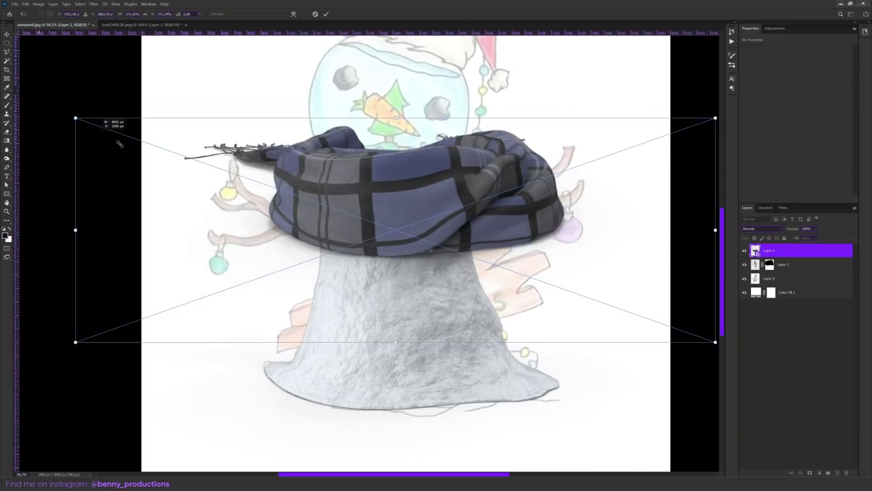
Step: Shrink, widen and warp the plaid scarf so it wraps around the snowman's neck
{"action": "left_click_drag", "start_coordinate": [120, 144], "coordinate": [294, 203]}
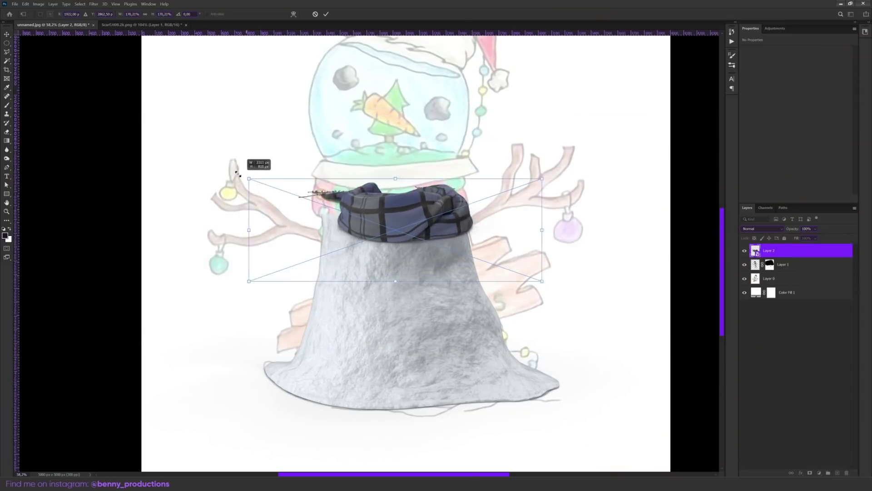
{"action": "left_click_drag", "start_coordinate": [237, 173], "coordinate": [204, 167]}
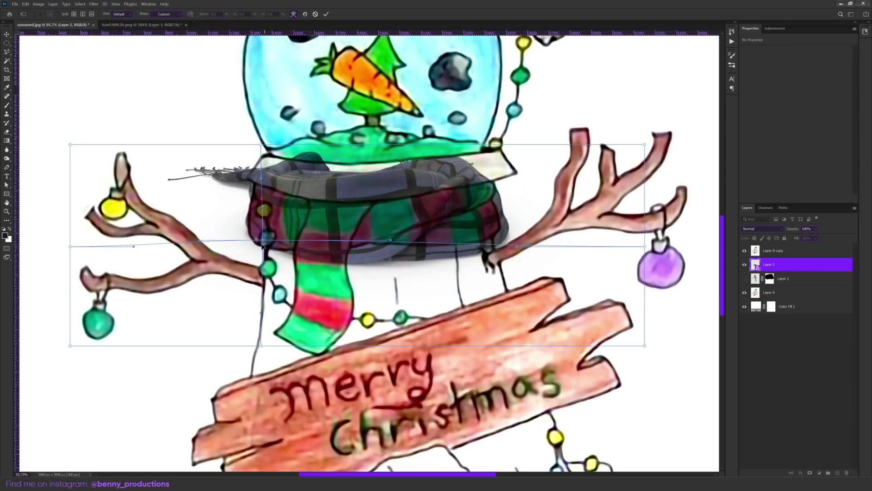
{"action": "left_click_drag", "start_coordinate": [262, 246], "coordinate": [291, 234]}
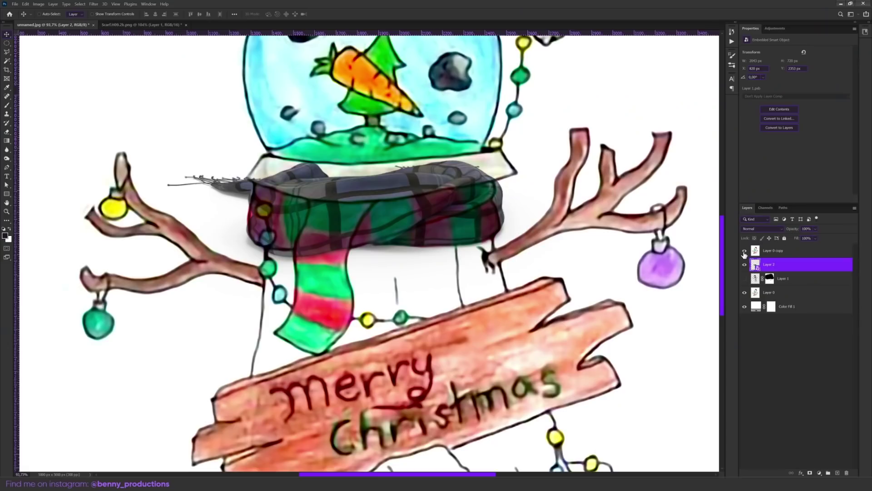
Step: Toggle the Layer 0 copy off and on to compare, leaving it hidden
{"action": "left_click", "coordinate": [744, 251]}
{"action": "left_click", "coordinate": [744, 251]}
{"action": "left_click", "coordinate": [744, 251]}
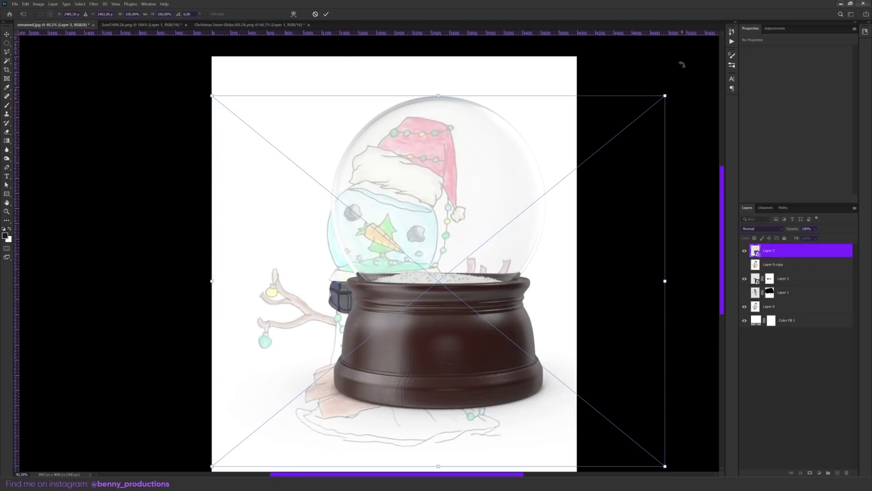
Step: Shrink the snow globe onto the drawn globe and mask its base edge into the scarf
{"action": "left_click_drag", "start_coordinate": [638, 121], "coordinate": [548, 196]}
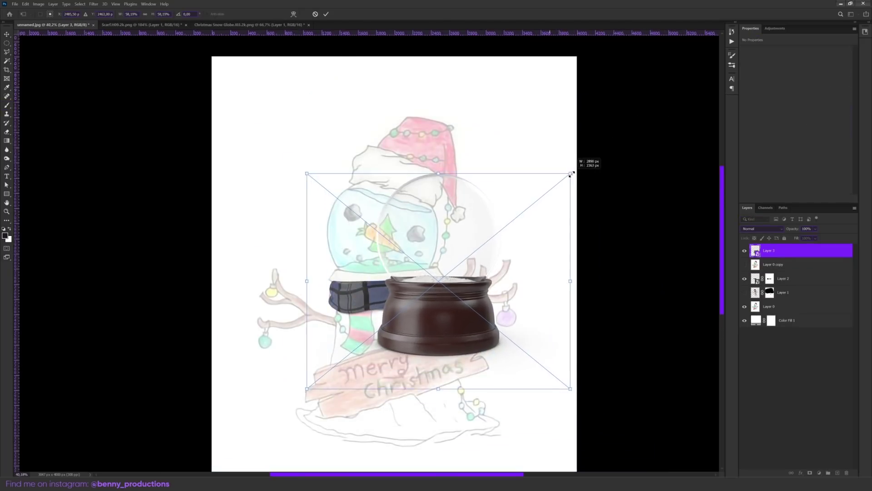
{"action": "left_click_drag", "start_coordinate": [561, 169], "coordinate": [570, 171]}
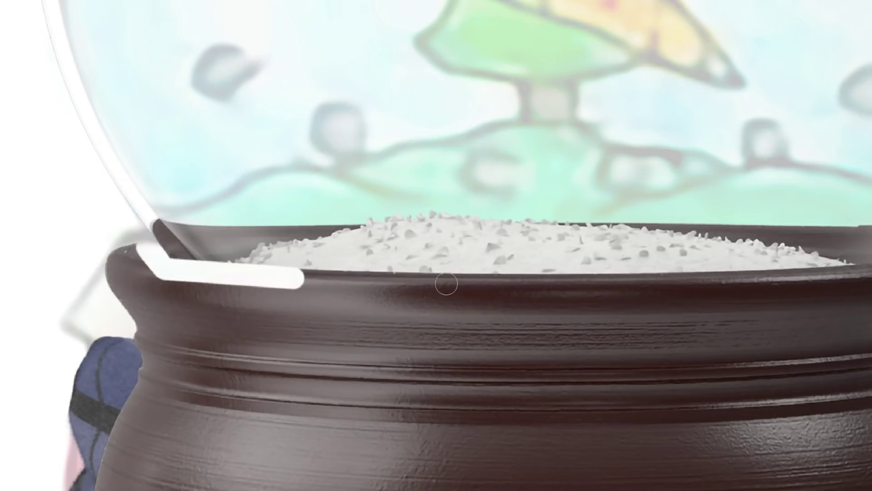
{"action": "left_click_drag", "start_coordinate": [444, 284], "coordinate": [612, 284]}
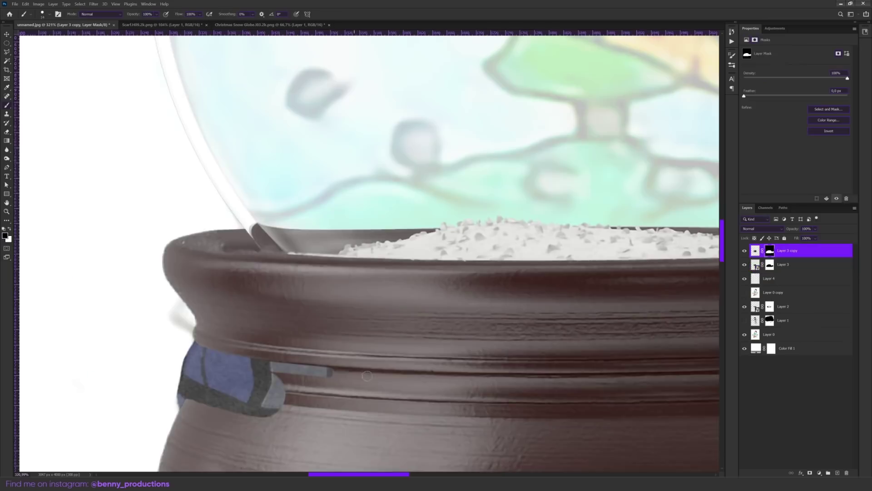
{"action": "key", "text": "ctrl+0"}
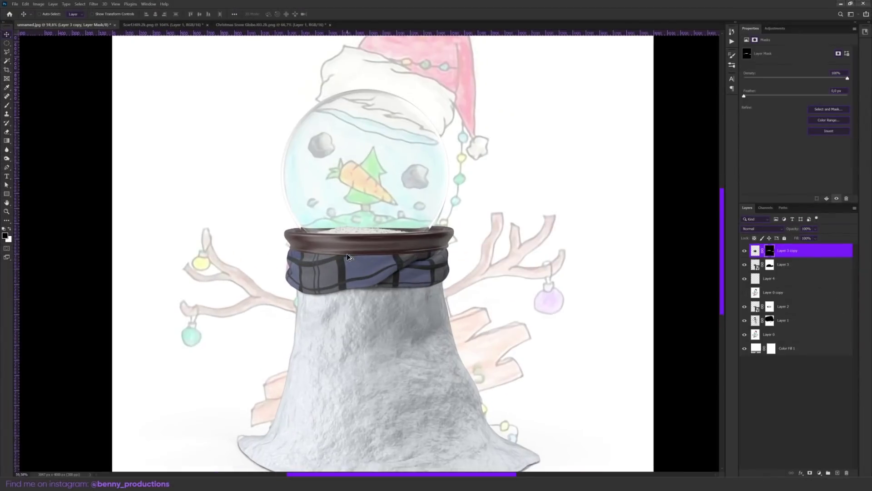
{"action": "left_click_drag", "start_coordinate": [440, 265], "coordinate": [434, 235]}
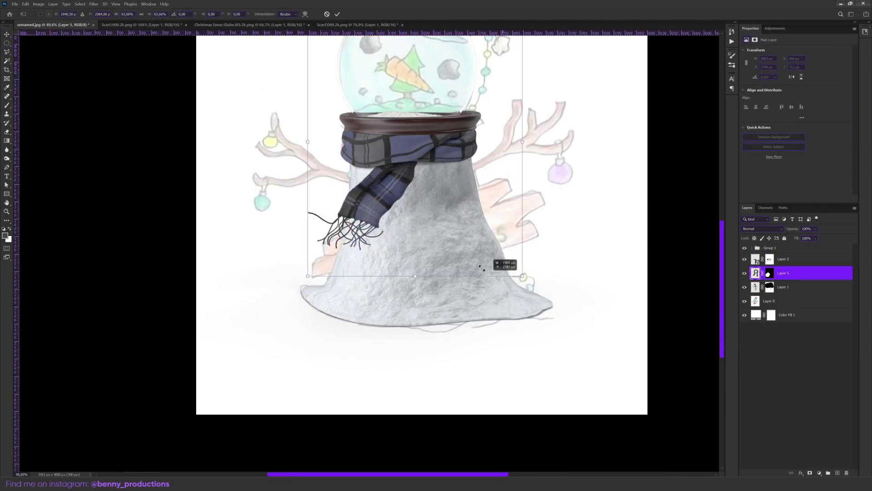
Step: Commit the scarf end, hide Layer 1 and Layer 0, and enlarge the grass over the globe base
{"action": "key", "text": "Return"}
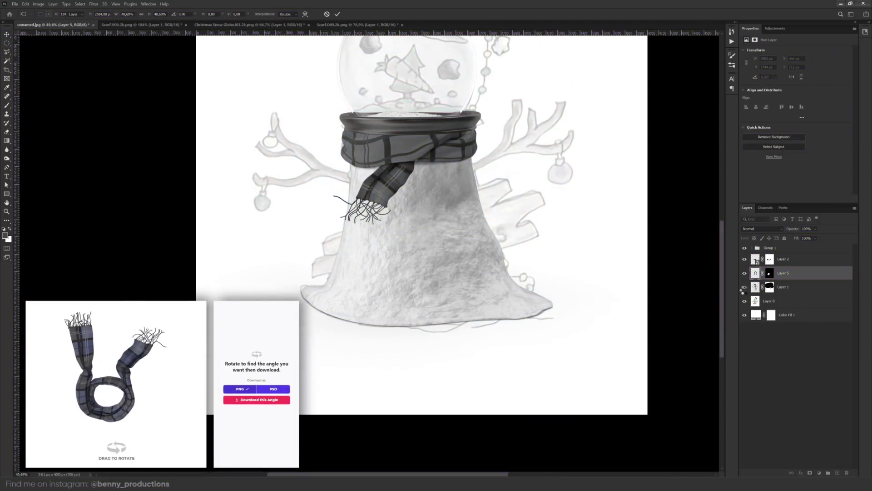
{"action": "left_click", "coordinate": [744, 286]}
{"action": "scroll", "coordinate": [411, 193], "scroll_direction": "up", "scroll_amount": 5}
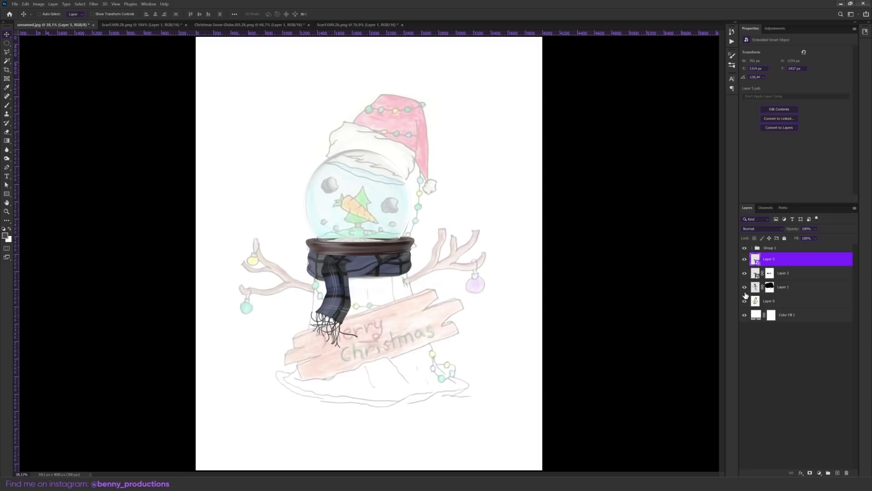
{"action": "left_click", "coordinate": [744, 299]}
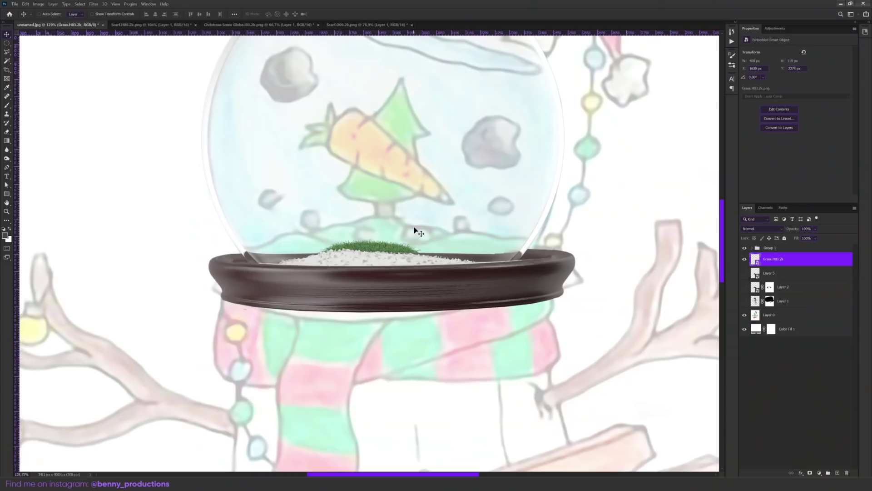
{"action": "left_click_drag", "start_coordinate": [522, 143], "coordinate": [597, 110]}
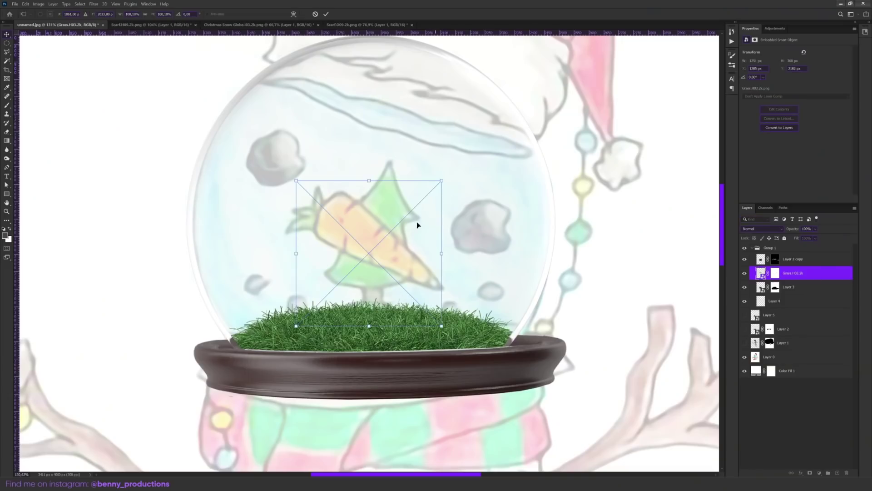
Step: Commit the pine tree's size and position
{"action": "key", "text": "Return"}
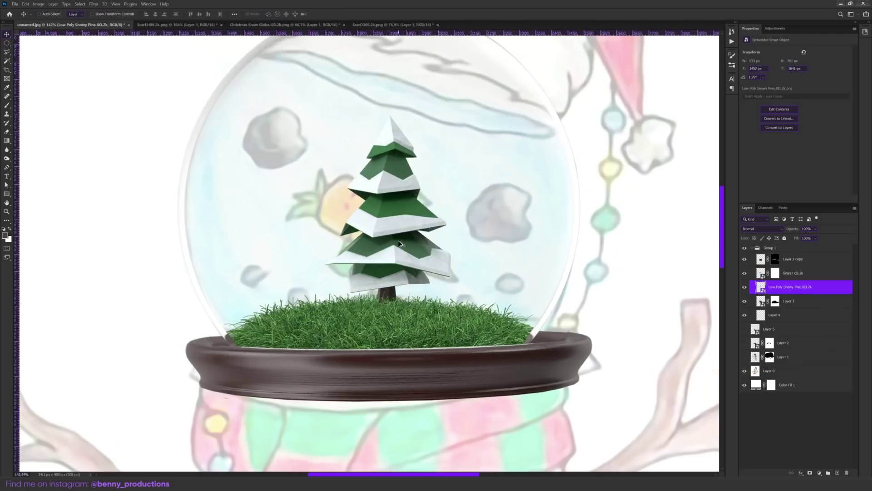
{"action": "scroll", "coordinate": [411, 243], "scroll_direction": "down", "scroll_amount": 5}
{"action": "scroll", "coordinate": [411, 243], "scroll_direction": "up", "scroll_amount": 1}
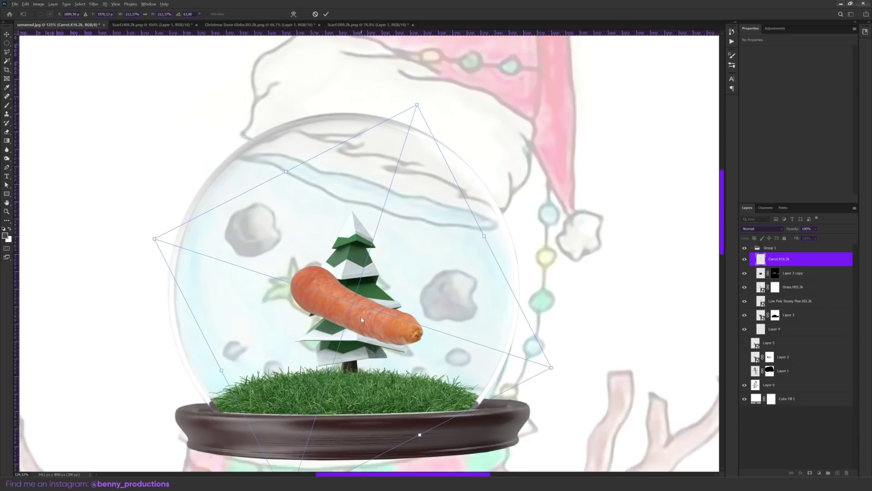
{"action": "scroll", "coordinate": [381, 287], "scroll_direction": "down", "scroll_amount": 2}
Step: Tilt the carrot a little further and switch its transform to Warp
{"action": "left_click_drag", "start_coordinate": [492, 262], "coordinate": [502, 275]}
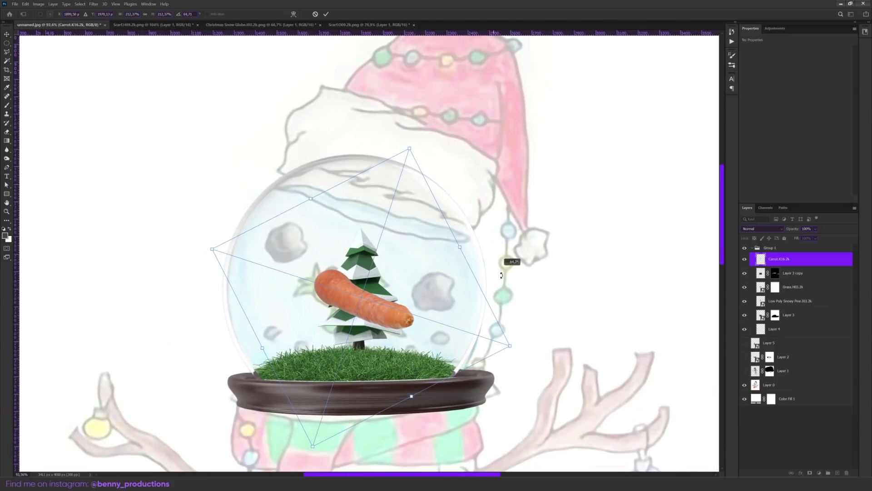
{"action": "right_click", "coordinate": [406, 292]}
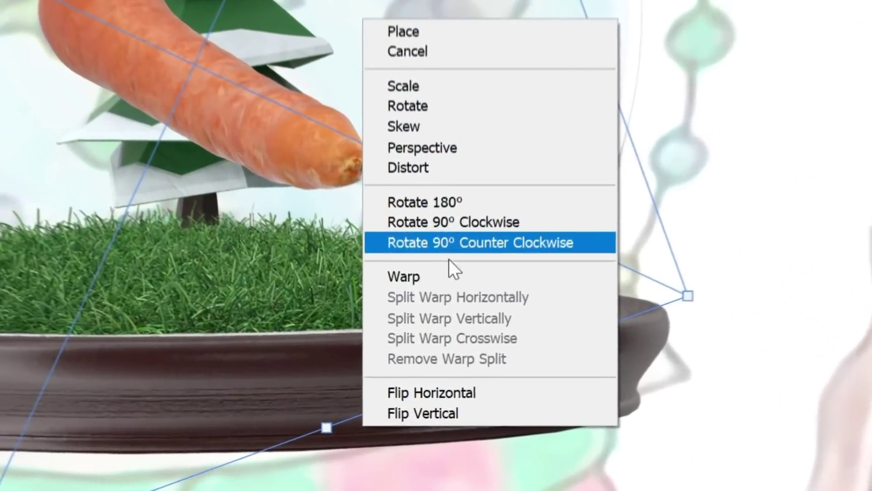
{"action": "left_click", "coordinate": [430, 363]}
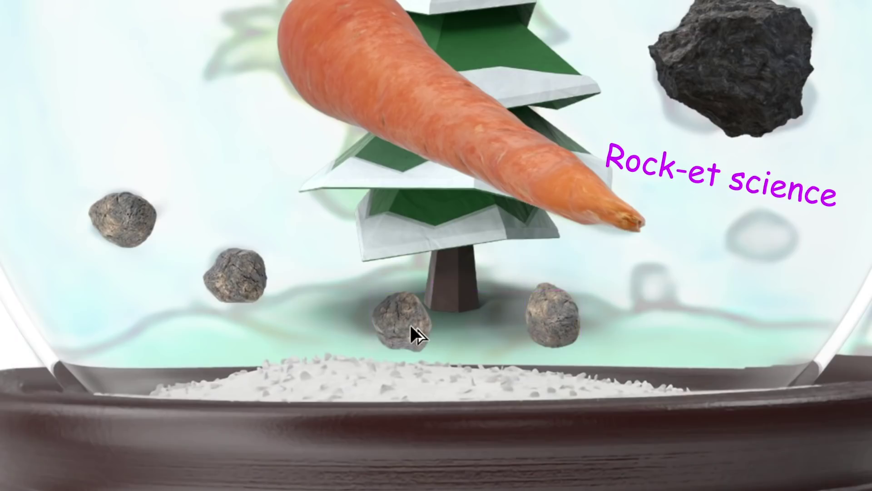
Step: Move the rock lower and to the left below the globe
{"action": "left_click_drag", "start_coordinate": [692, 279], "coordinate": [676, 287]}
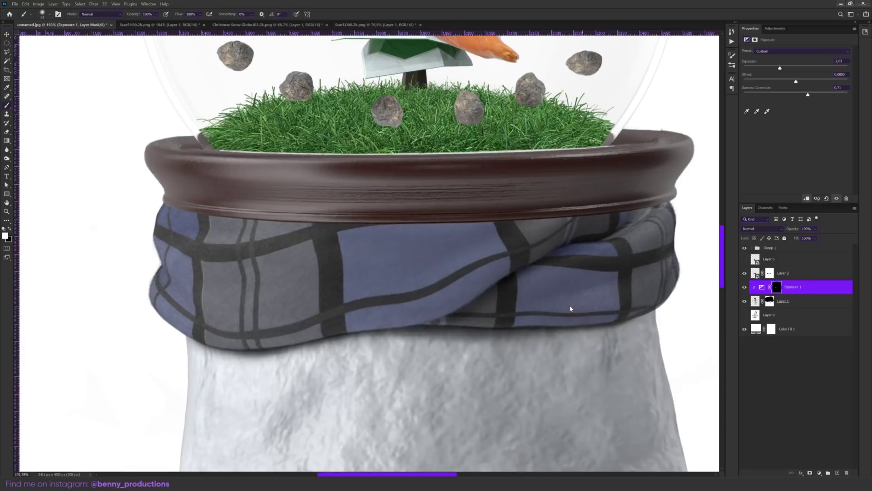
{"action": "scroll", "coordinate": [637, 303], "scroll_direction": "down", "scroll_amount": 5}
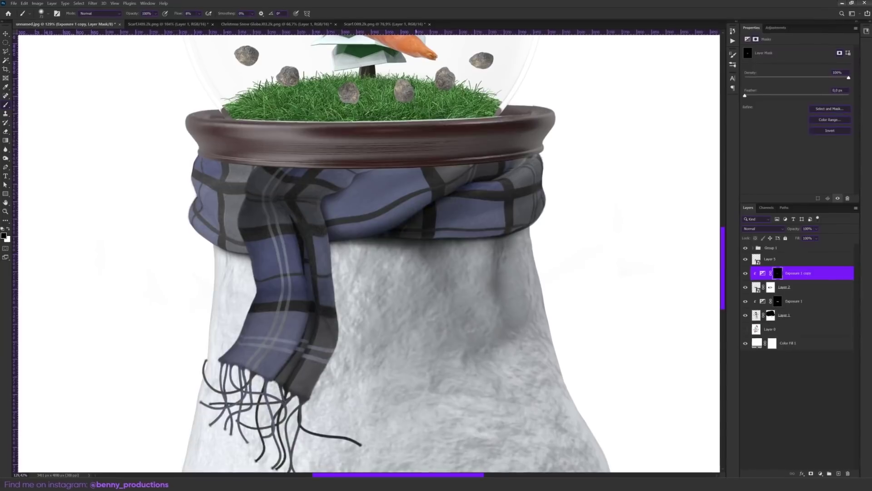
{"action": "scroll", "coordinate": [520, 160], "scroll_direction": "down", "scroll_amount": 4}
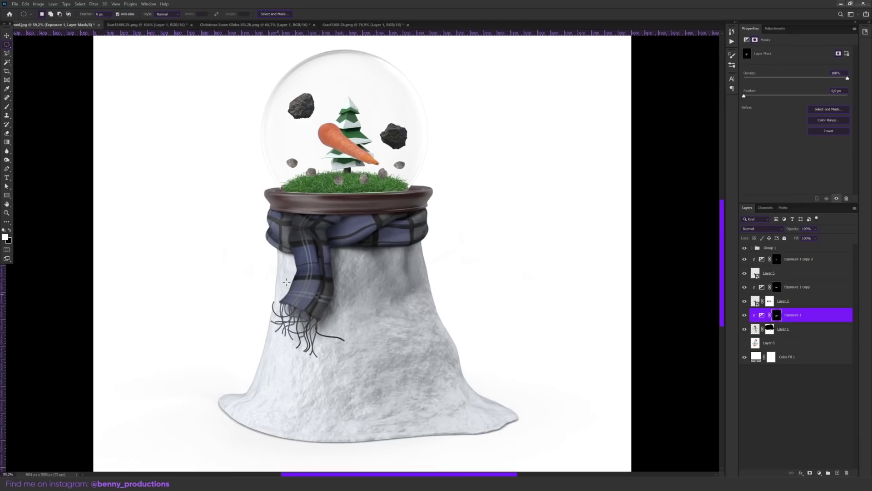
{"action": "scroll", "coordinate": [340, 244], "scroll_direction": "up", "scroll_amount": 4}
{"action": "scroll", "coordinate": [340, 244], "scroll_direction": "up", "scroll_amount": 5}
{"action": "scroll", "coordinate": [350, 245], "scroll_direction": "down", "scroll_amount": 3}
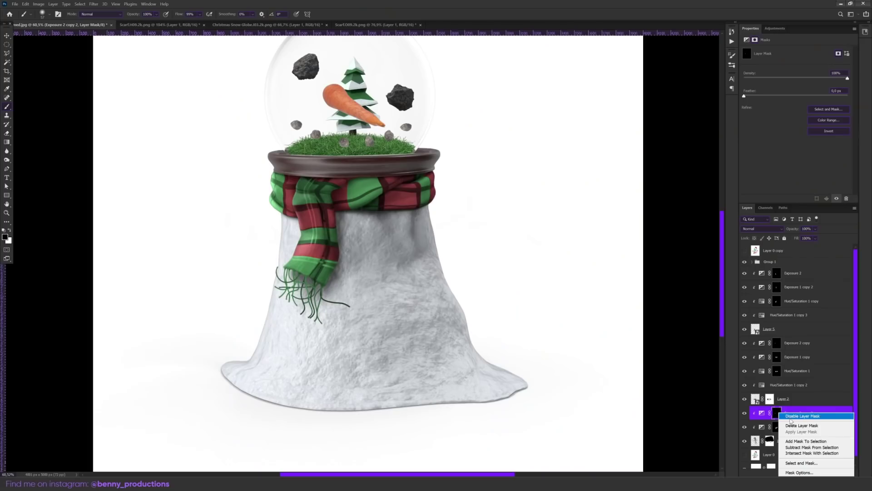
{"action": "left_click", "coordinate": [807, 459]}
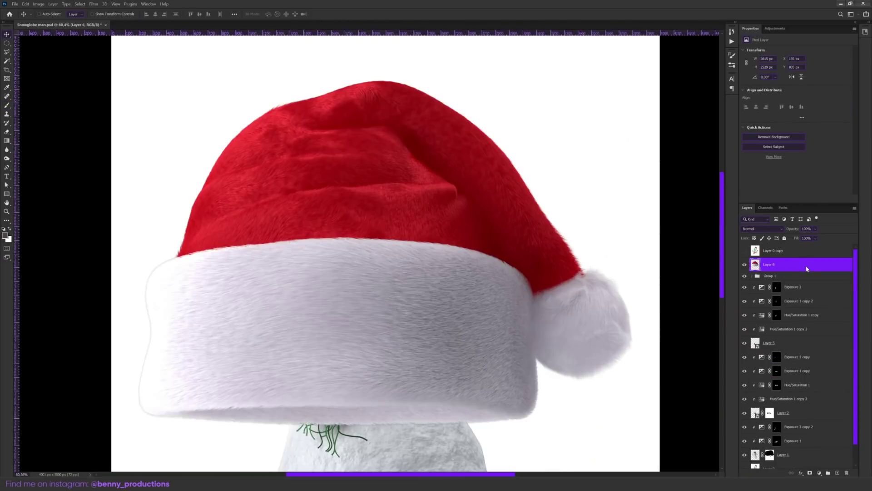
Step: Convert the hat layer to a smart object, shrink it onto the globe, and stretch the brim right
{"action": "right_click", "coordinate": [807, 268]}
{"action": "left_click", "coordinate": [750, 279]}
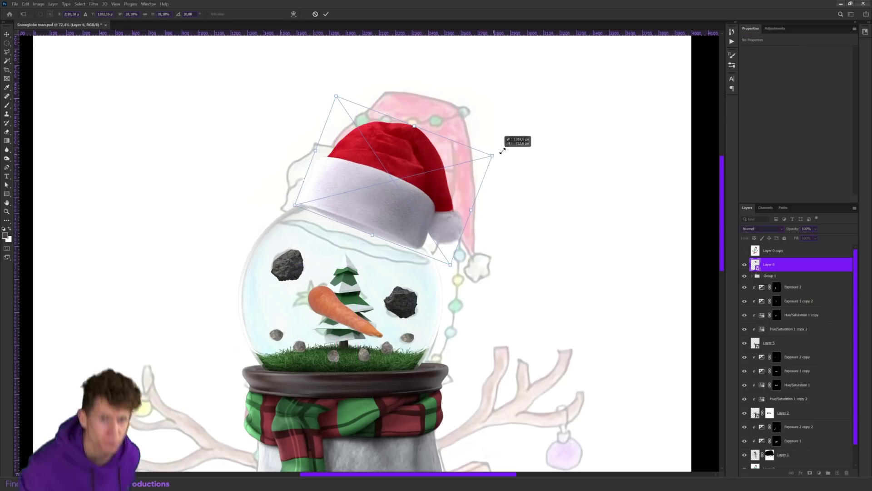
{"action": "left_click_drag", "start_coordinate": [503, 151], "coordinate": [513, 141]}
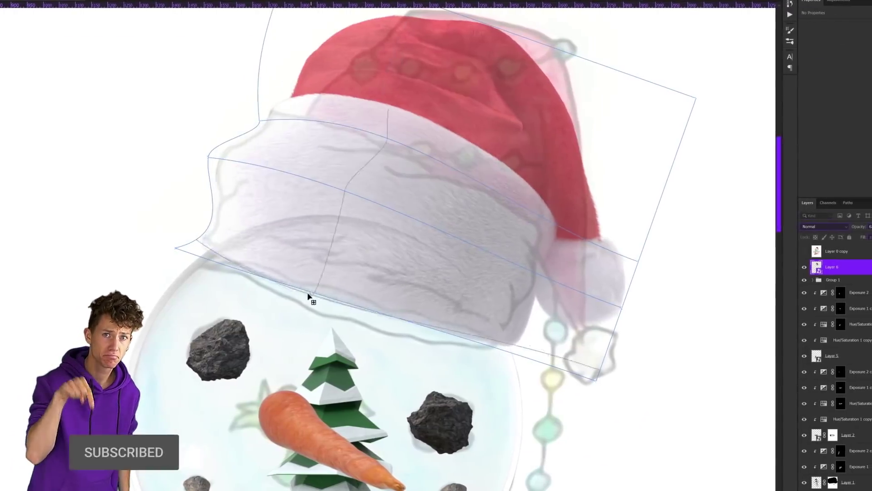
{"action": "left_click_drag", "start_coordinate": [444, 192], "coordinate": [594, 244]}
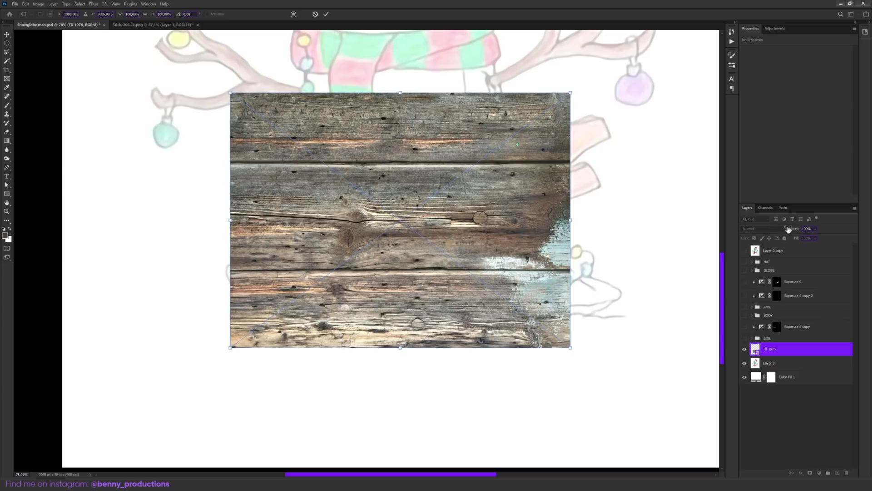
Step: Lower the wood plank's opacity, rotate it counter-clockwise across the snowman, and nudge it up
{"action": "left_click_drag", "start_coordinate": [788, 229], "coordinate": [773, 232]}
{"action": "left_click_drag", "start_coordinate": [571, 73], "coordinate": [560, 55]}
{"action": "left_click_drag", "start_coordinate": [660, 10], "coordinate": [643, 0]}
{"action": "left_click_drag", "start_coordinate": [564, 111], "coordinate": [570, 86]}
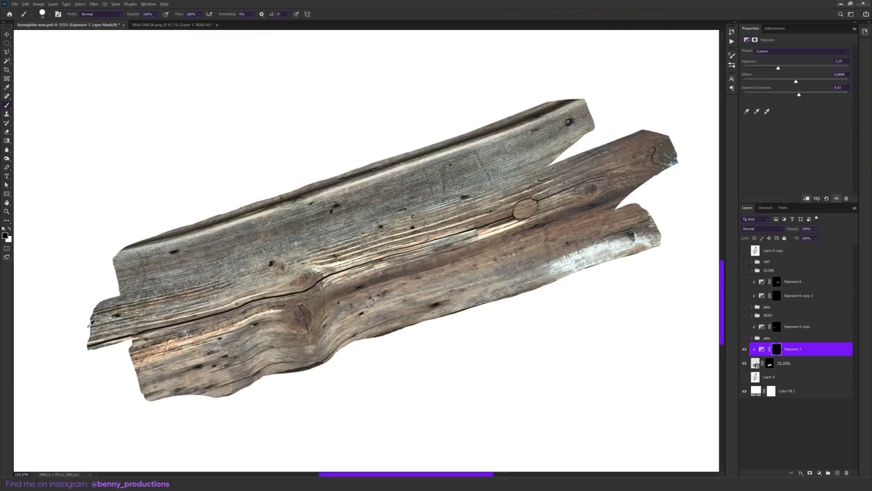
Step: Sample the snow colour and paint soft 15% flow shadows along the plank's lower edge
{"action": "scroll", "coordinate": [91, 323], "scroll_direction": "up", "scroll_amount": 3}
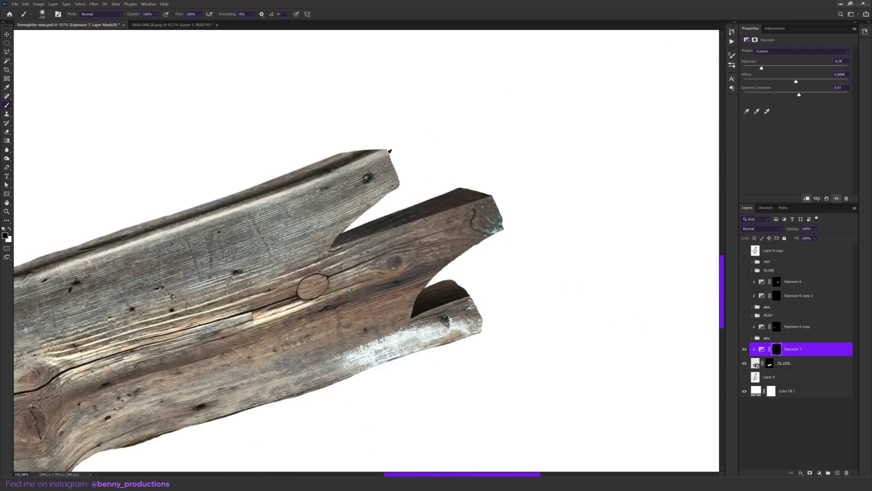
{"action": "scroll", "coordinate": [389, 151], "scroll_direction": "down", "scroll_amount": 3}
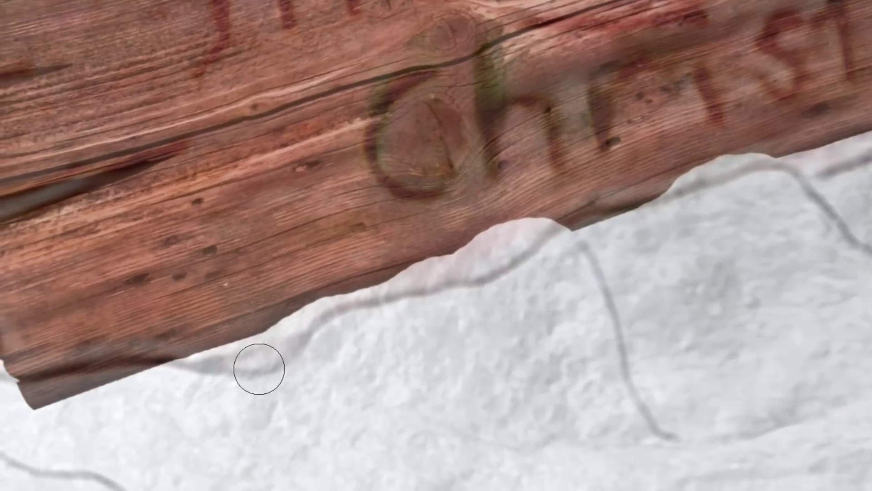
{"action": "left_click", "coordinate": [371, 323]}
{"action": "left_click", "coordinate": [292, 354], "text": "alt"}
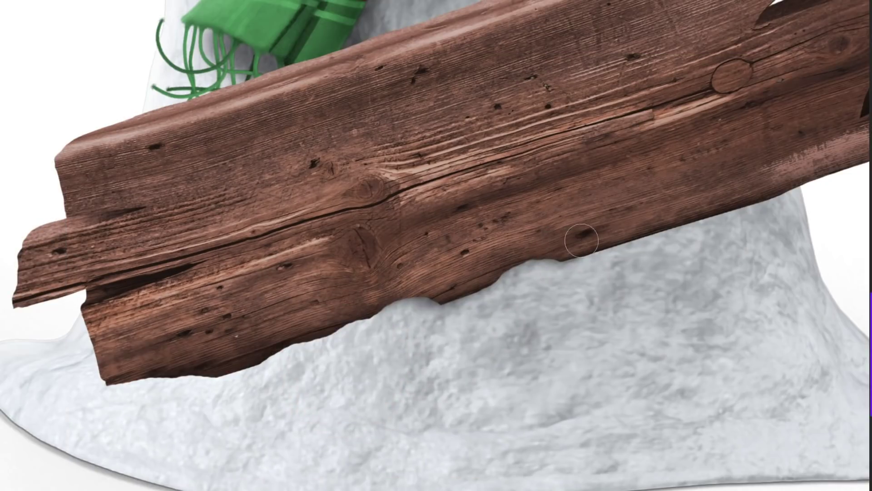
{"action": "left_click_drag", "start_coordinate": [581, 240], "coordinate": [731, 195]}
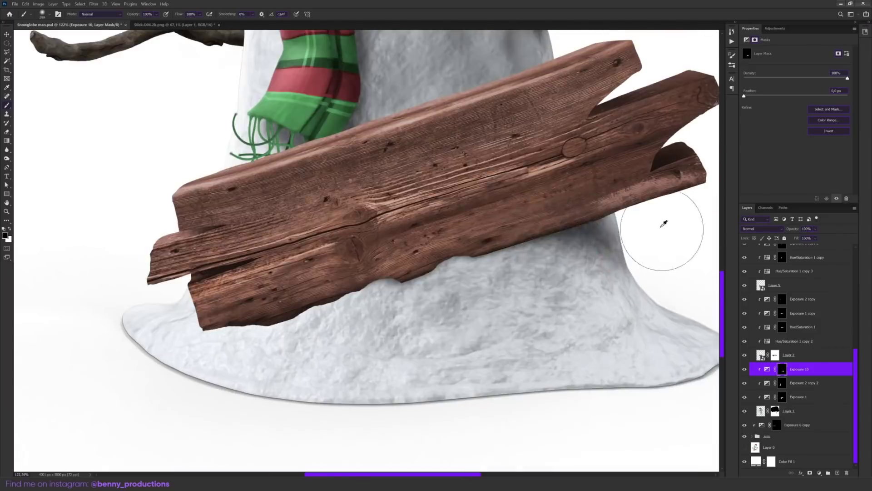
{"action": "scroll", "coordinate": [389, 262], "scroll_direction": "up", "scroll_amount": 2}
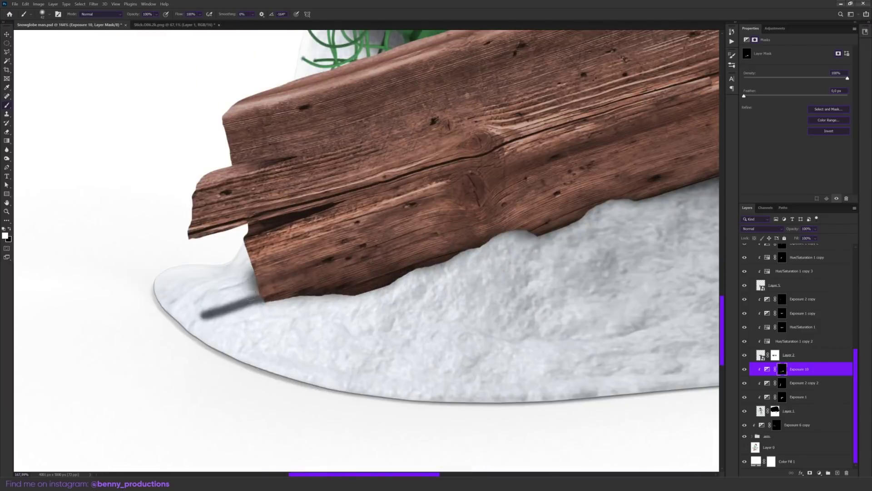
{"action": "scroll", "coordinate": [364, 250], "scroll_direction": "down", "scroll_amount": 3}
{"action": "scroll", "coordinate": [364, 205], "scroll_direction": "up", "scroll_amount": 3}
{"action": "scroll", "coordinate": [364, 204], "scroll_direction": "down", "scroll_amount": 1}
{"action": "key", "text": "shift+1"}
{"action": "key", "text": "shift+5"}
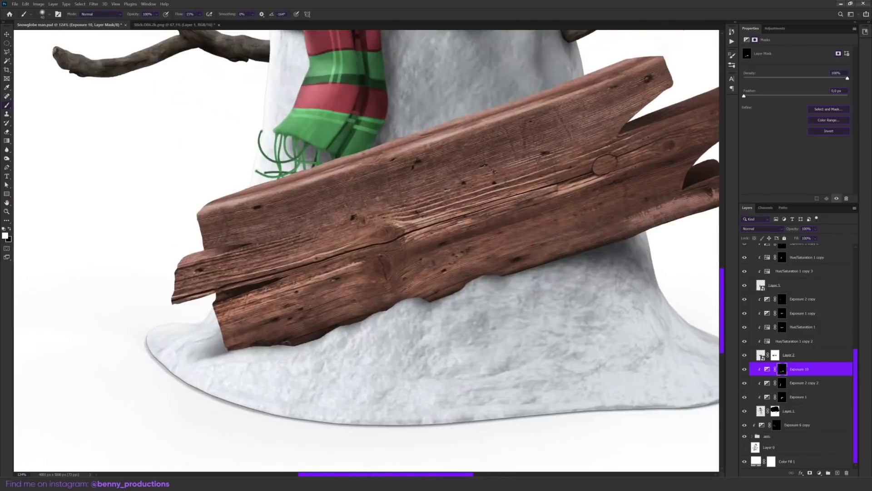
{"action": "scroll", "coordinate": [364, 338], "scroll_direction": "down", "scroll_amount": 5}
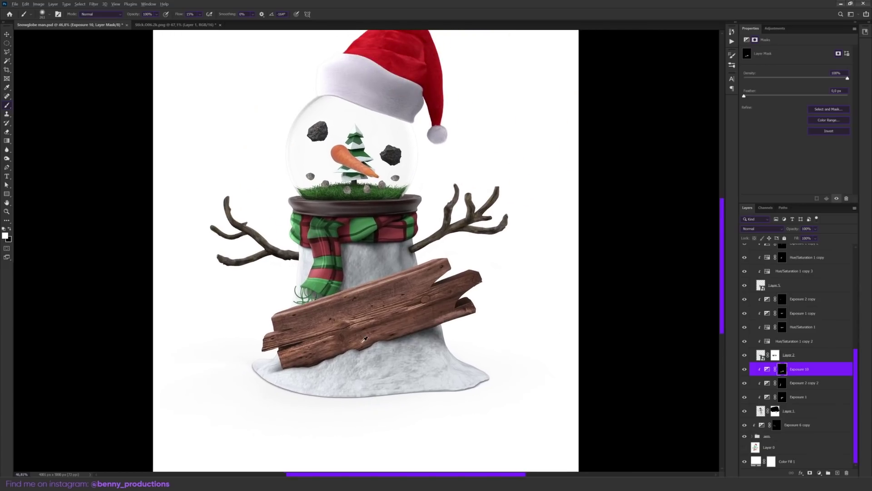
{"action": "scroll", "coordinate": [368, 354], "scroll_direction": "up", "scroll_amount": 3}
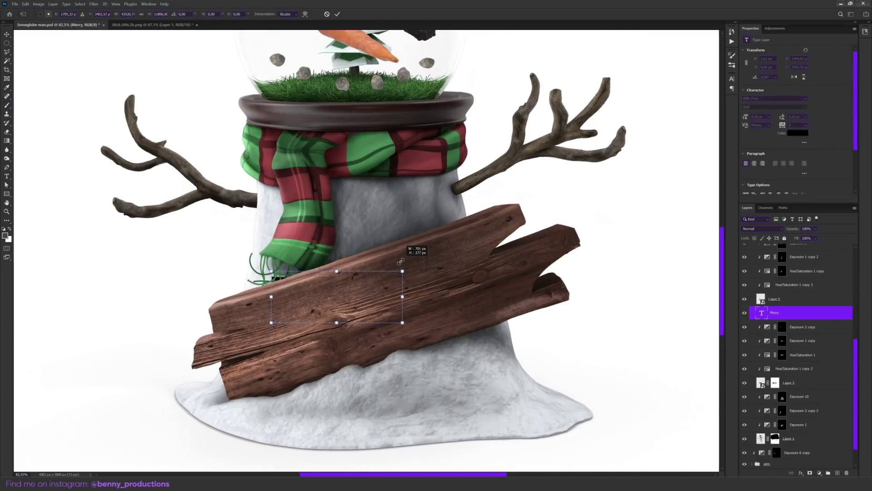
Step: Commit the Merry text, make Christmas white, and let the wood grain show through its letters
{"action": "key", "text": "Return"}
{"action": "left_click", "coordinate": [806, 100]}
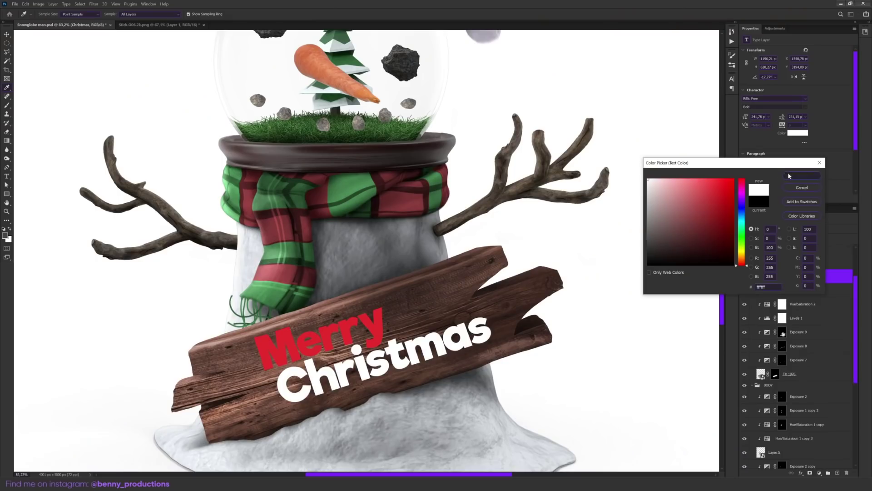
{"action": "left_click", "coordinate": [789, 176]}
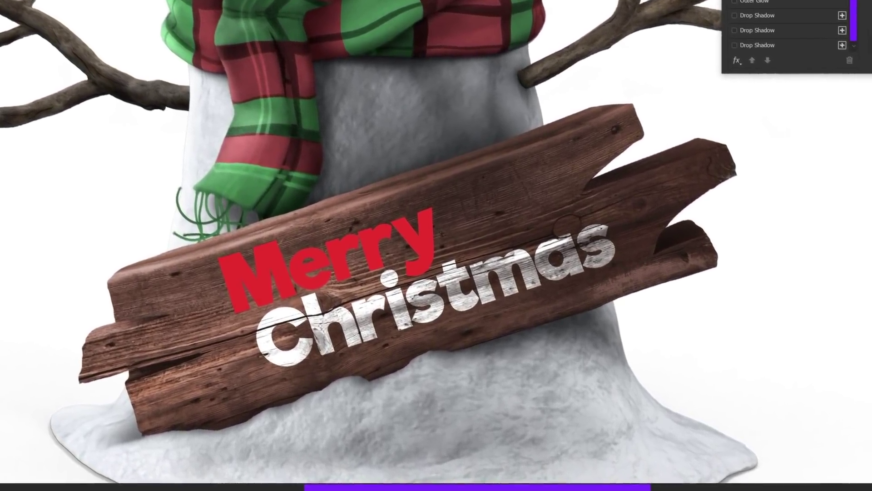
{"action": "left_click_drag", "start_coordinate": [684, 199], "coordinate": [689, 199]}
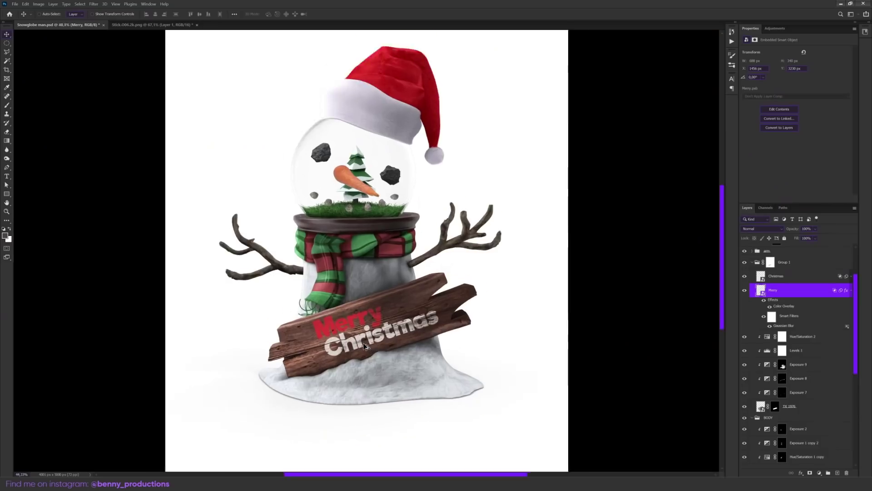
{"action": "scroll", "coordinate": [366, 342], "scroll_direction": "up", "scroll_amount": 4}
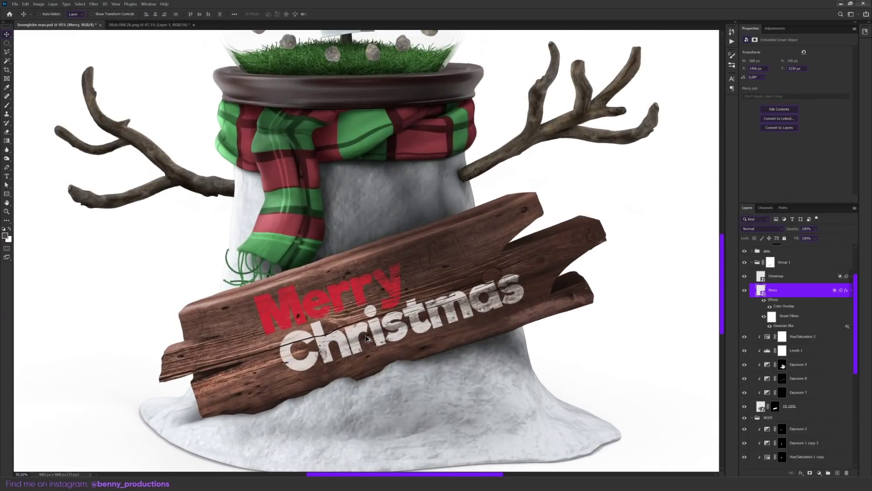
{"action": "scroll", "coordinate": [367, 338], "scroll_direction": "down", "scroll_amount": 3}
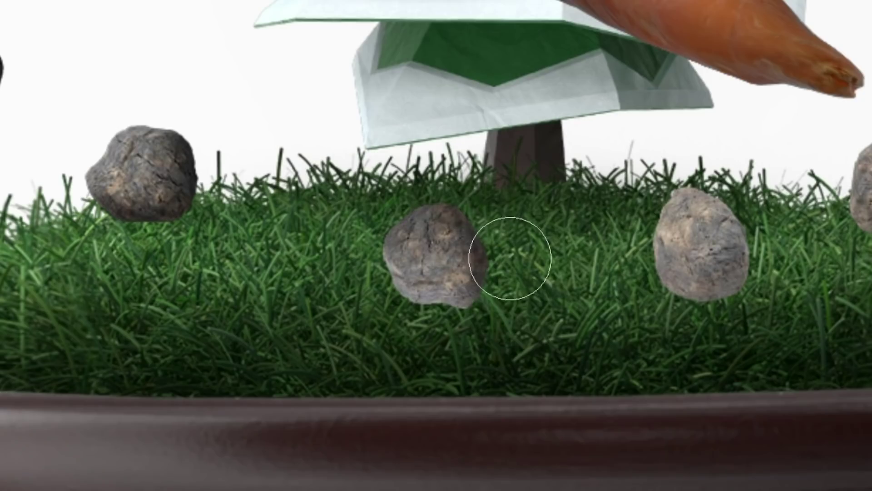
Step: Resize the underwater image over the globe, then fit the whole snowman in the window
{"action": "left_click_drag", "start_coordinate": [393, 340], "coordinate": [379, 357]}
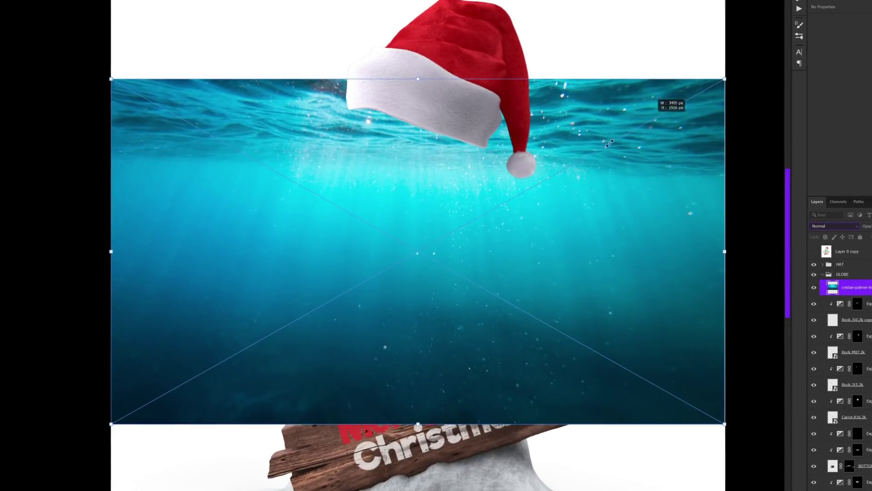
{"action": "mouse_move", "coordinate": [609, 143]}
{"action": "left_mouse_down"}
{"action": "mouse_move", "coordinate": [559, 171]}
{"action": "mouse_move", "coordinate": [580, 166]}
{"action": "left_mouse_up"}
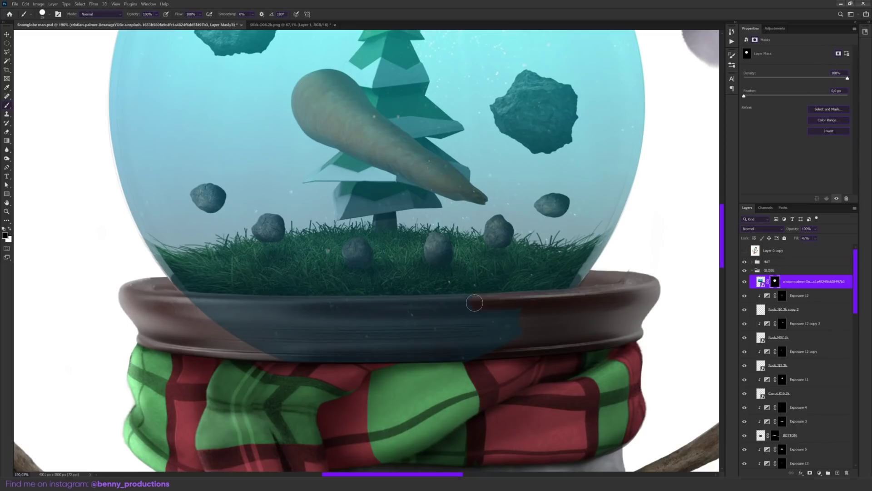
{"action": "scroll", "coordinate": [263, 306], "scroll_direction": "down", "scroll_amount": 5}
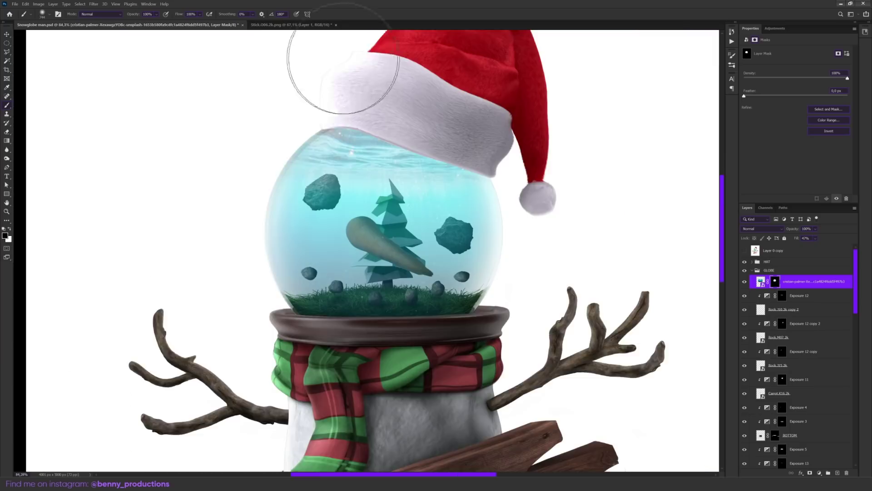
{"action": "key", "text": "ctrl+0"}
{"action": "scroll", "coordinate": [378, 205], "scroll_direction": "up", "scroll_amount": 3}
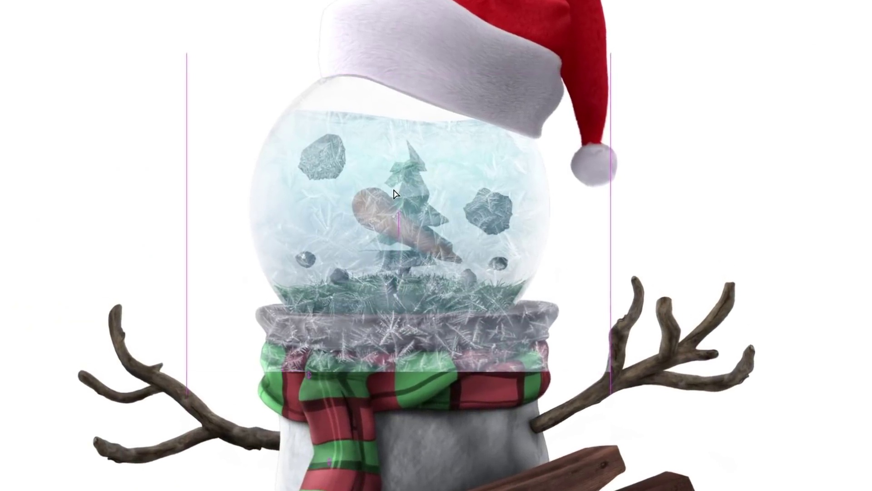
{"action": "scroll", "coordinate": [378, 221], "scroll_direction": "down", "scroll_amount": 3}
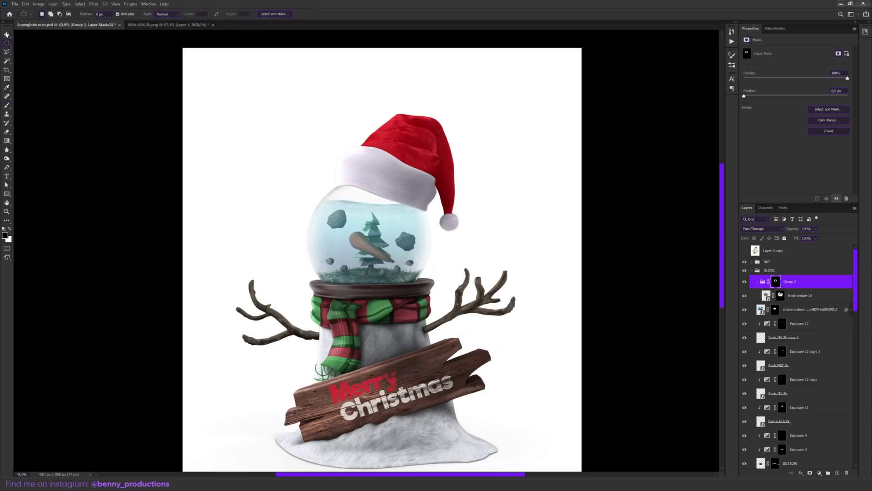
{"action": "scroll", "coordinate": [451, 218], "scroll_direction": "down", "scroll_amount": 3}
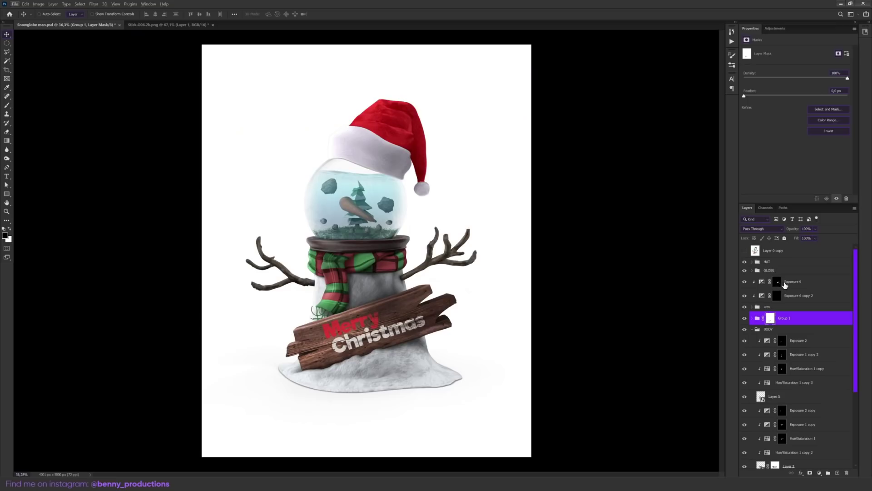
Step: Select the Exposure 6 adjustment and hang an ornament on the left branch
{"action": "left_click", "coordinate": [785, 285]}
{"action": "scroll", "coordinate": [300, 247], "scroll_direction": "up", "scroll_amount": 2}
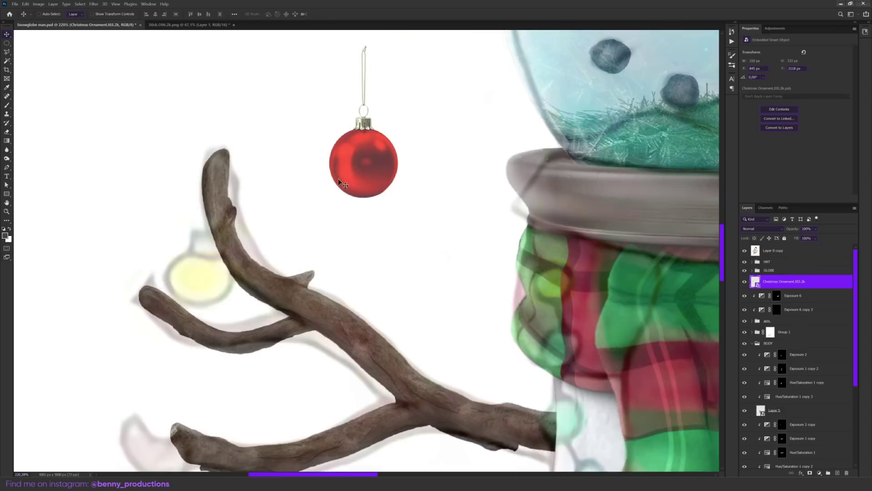
{"action": "left_click_drag", "start_coordinate": [347, 158], "coordinate": [198, 284]}
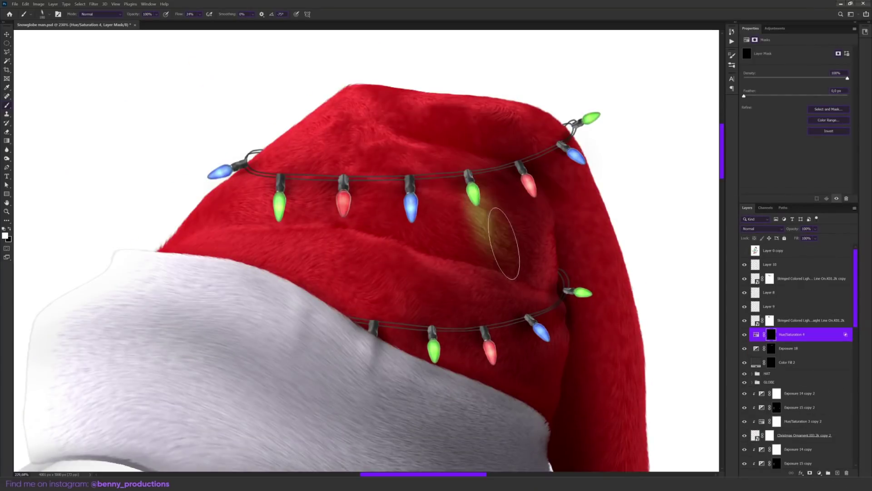
Step: Paint a coloured glow on the hat by the green bulb, then switch to black and enlarge the brush
{"action": "left_click_drag", "start_coordinate": [504, 243], "coordinate": [474, 240]}
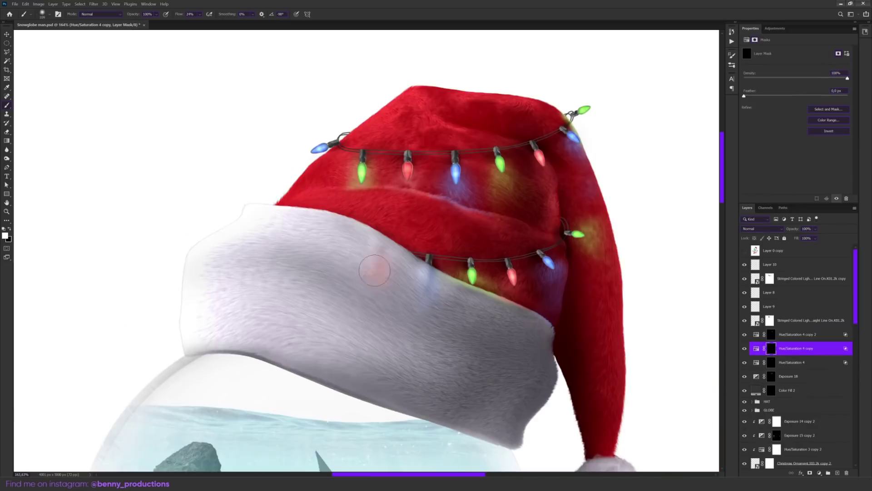
{"action": "key", "text": "x"}
{"action": "key", "text": "bracketright"}
{"action": "key", "text": "bracketright"}
{"action": "key", "text": "bracketright"}
{"action": "key", "text": "bracketright"}
{"action": "key", "text": "bracketright"}
{"action": "key", "text": "ctrl+0"}
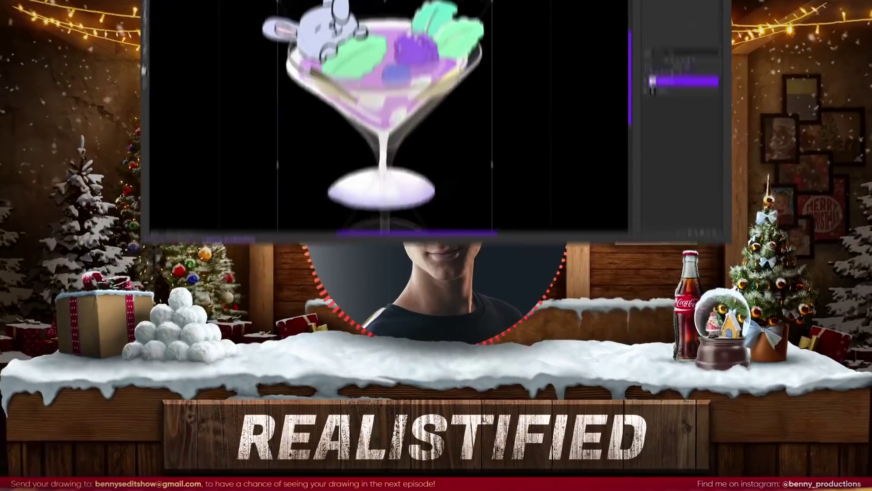
Step: Switch the martini glass's Free Transform to Warp
{"action": "right_click", "coordinate": [410, 26]}
{"action": "left_click", "coordinate": [430, 60]}
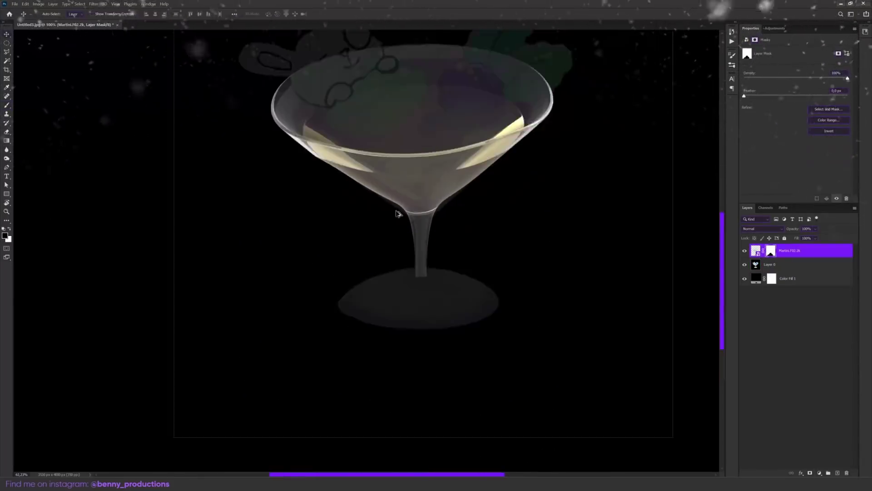
Step: Scale the second martini glass down and line it up with the first
{"action": "key", "text": "ctrl+t"}
{"action": "left_click_drag", "start_coordinate": [576, 342], "coordinate": [539, 325]}
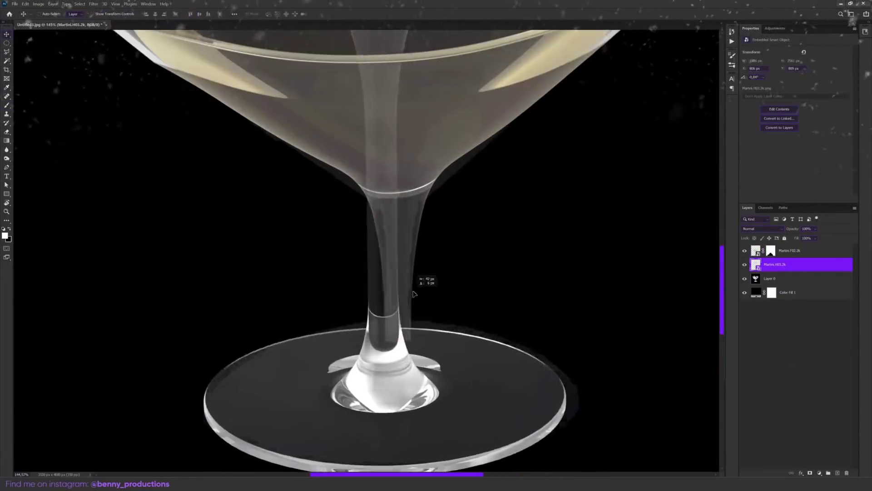
{"action": "left_click_drag", "start_coordinate": [414, 294], "coordinate": [415, 296]}
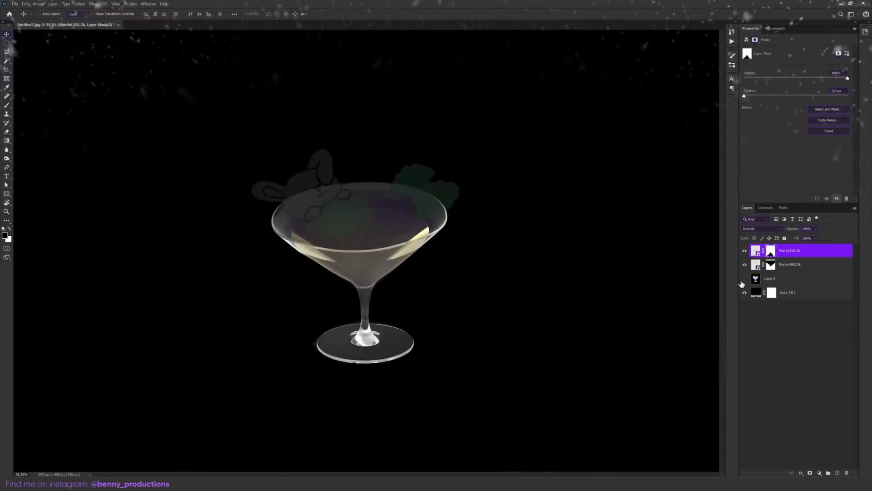
Step: Hide the faint sketch layer and select the Martini.H03.2k layer
{"action": "left_click", "coordinate": [744, 278]}
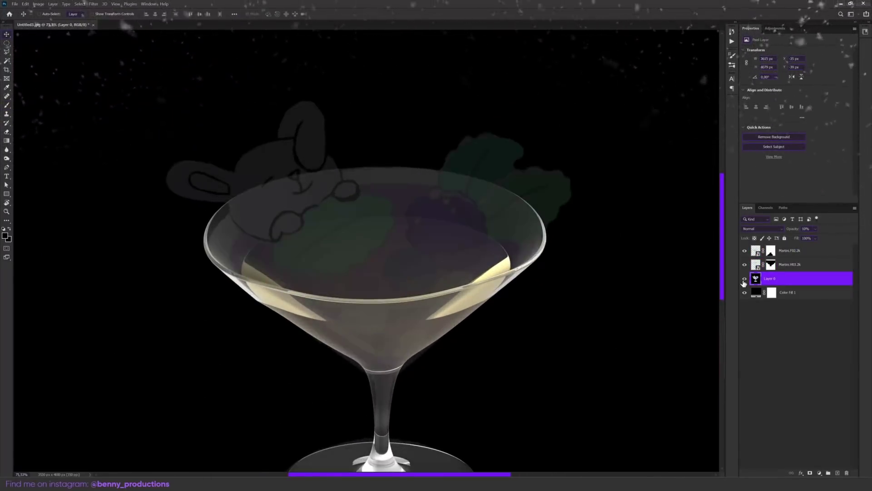
{"action": "left_click", "coordinate": [744, 278]}
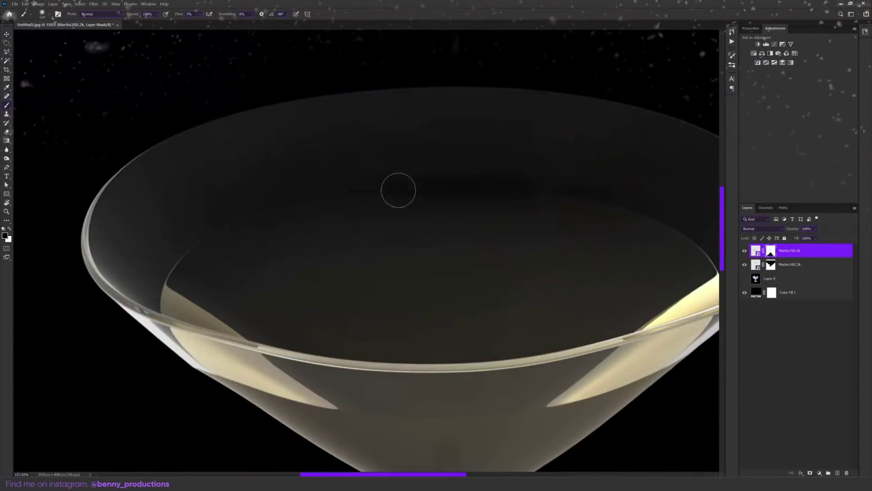
{"action": "left_click", "coordinate": [783, 264]}
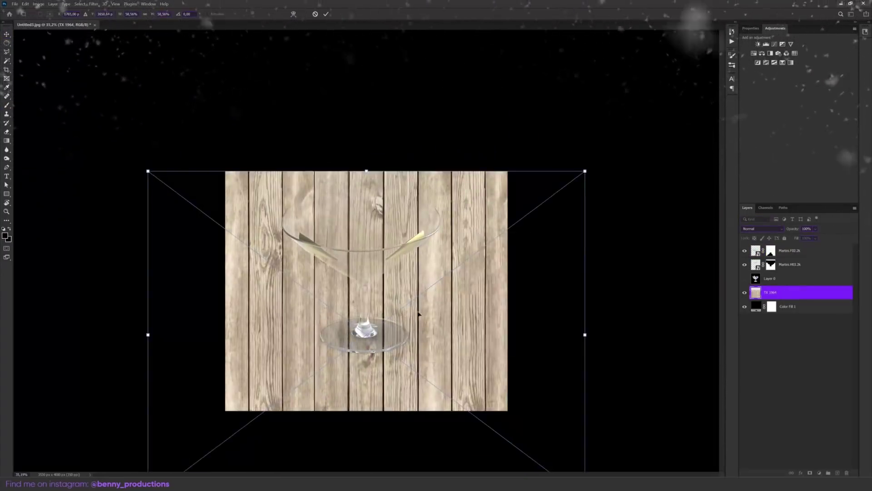
{"action": "right_click", "coordinate": [457, 171]}
Step: Squash the wood texture and pull it into perspective as a floor beneath the glass
{"action": "mouse_move", "coordinate": [615, 39]}
{"action": "left_mouse_down"}
{"action": "mouse_move", "coordinate": [615, 221]}
{"action": "mouse_move", "coordinate": [545, 247]}
{"action": "mouse_move", "coordinate": [516, 247]}
{"action": "left_mouse_up"}
{"action": "left_click_drag", "start_coordinate": [380, 247], "coordinate": [372, 262]}
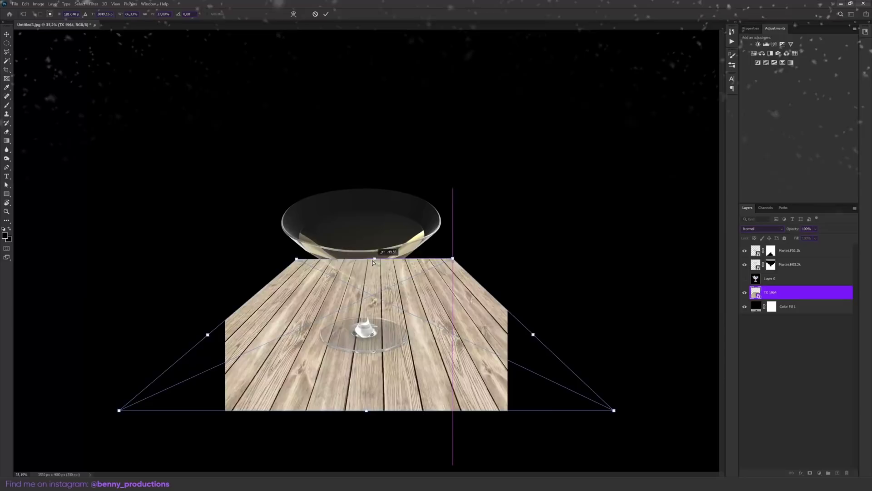
{"action": "key", "text": "Return"}
Step: Reveal the wood floor on its mask under and around the martini glass
{"action": "right_click", "coordinate": [372, 331]}
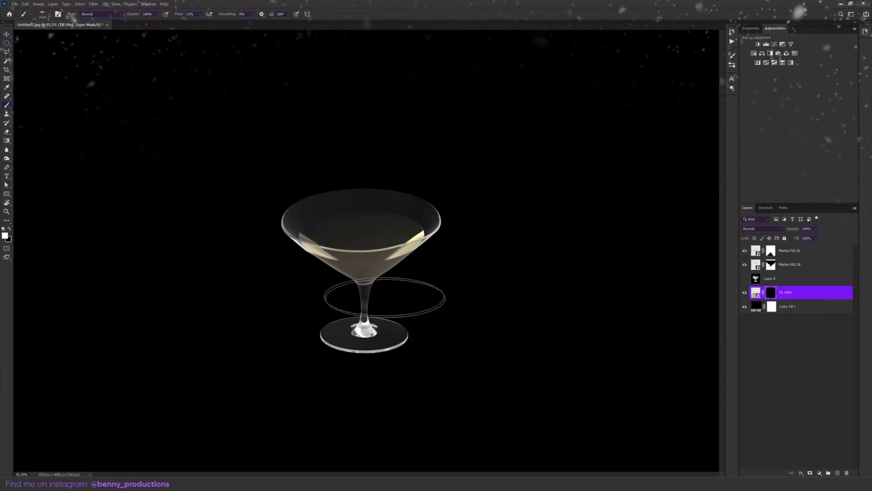
{"action": "left_click_drag", "start_coordinate": [318, 327], "coordinate": [454, 327]}
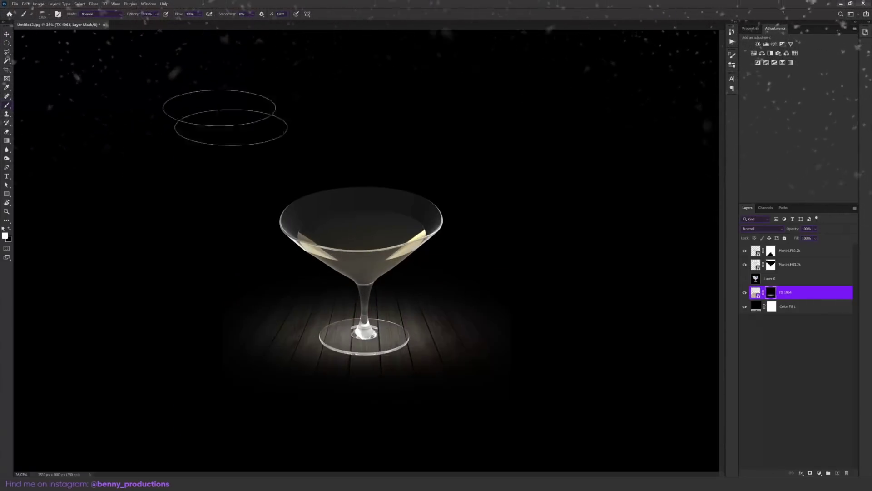
{"action": "left_click_drag", "start_coordinate": [254, 345], "coordinate": [275, 280]}
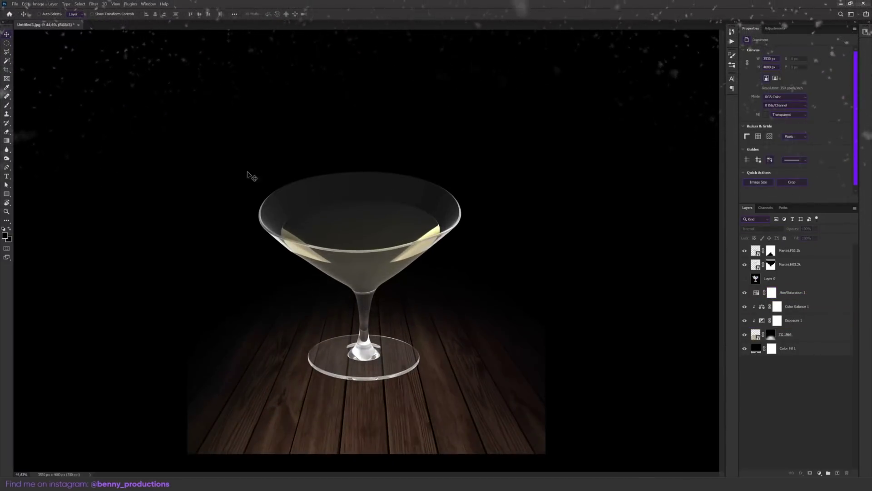
Step: Add an Exposure adjustment layer to dim the wood floor scene
{"action": "left_click", "coordinate": [819, 472]}
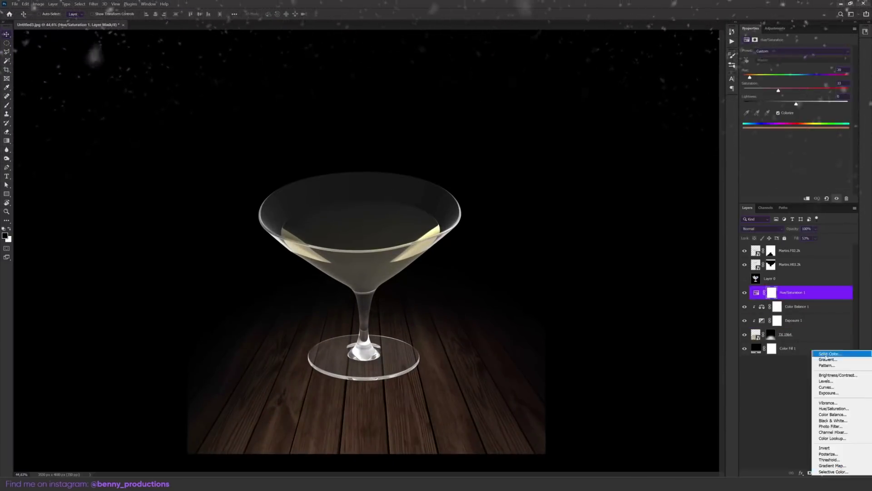
{"action": "left_click", "coordinate": [835, 395]}
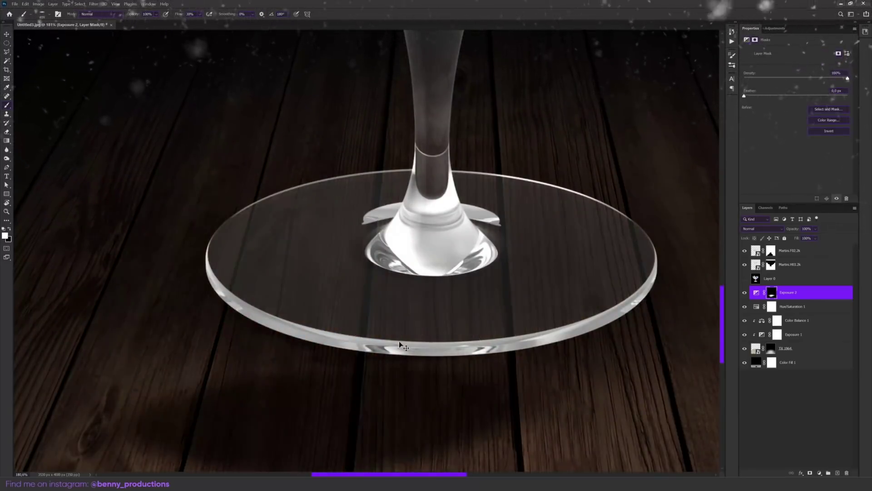
{"action": "scroll", "coordinate": [365, 361], "scroll_direction": "down", "scroll_amount": 5}
{"action": "scroll", "coordinate": [365, 361], "scroll_direction": "up", "scroll_amount": 5}
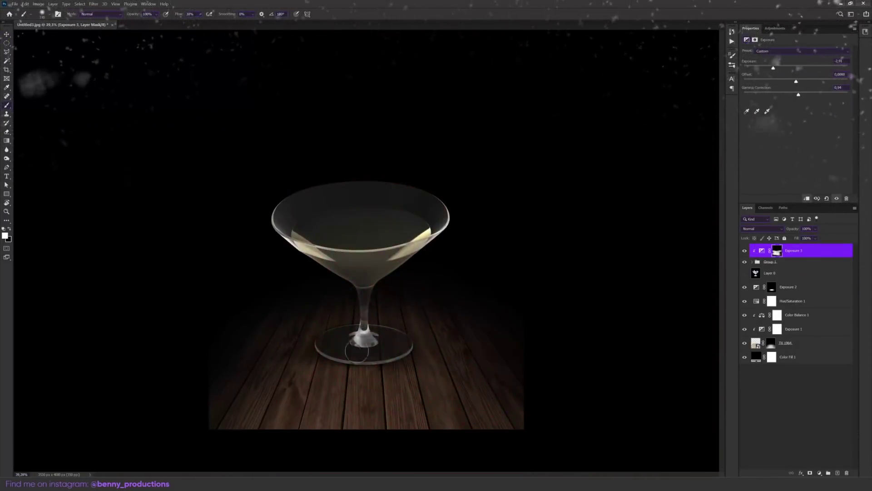
Step: Invert the Hue/Saturation mask so the glass turns purple, then enlarge the brush
{"action": "key", "text": "v"}
{"action": "scroll", "coordinate": [378, 263], "scroll_direction": "up", "scroll_amount": 1}
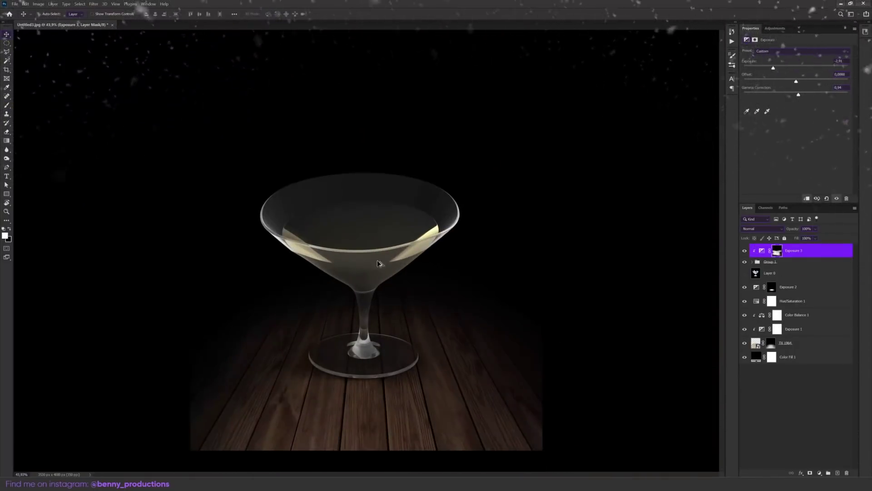
{"action": "key", "text": "ctrl+i"}
{"action": "scroll", "coordinate": [386, 241], "scroll_direction": "up", "scroll_amount": 2}
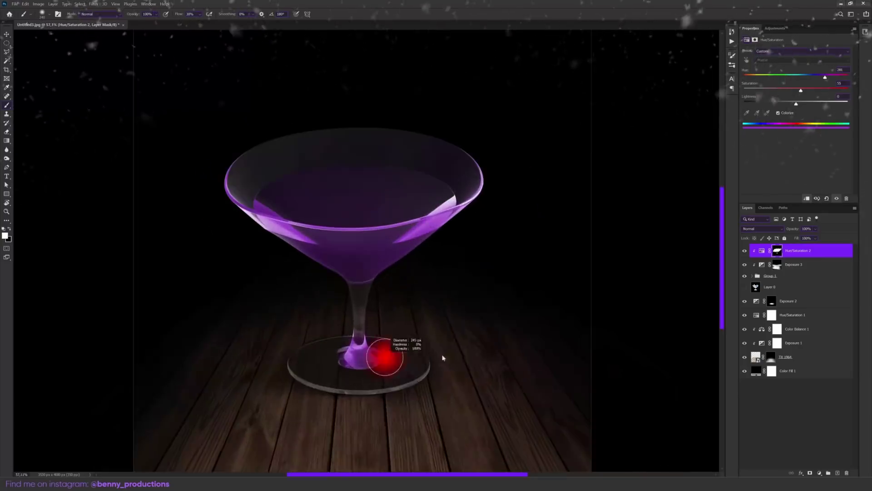
{"action": "scroll", "coordinate": [372, 209], "scroll_direction": "down", "scroll_amount": 1}
{"action": "key", "text": "bracketright"}
{"action": "key", "text": "bracketright"}
{"action": "key", "text": "bracketright"}
{"action": "key", "text": "bracketright"}
{"action": "key", "text": "bracketright"}
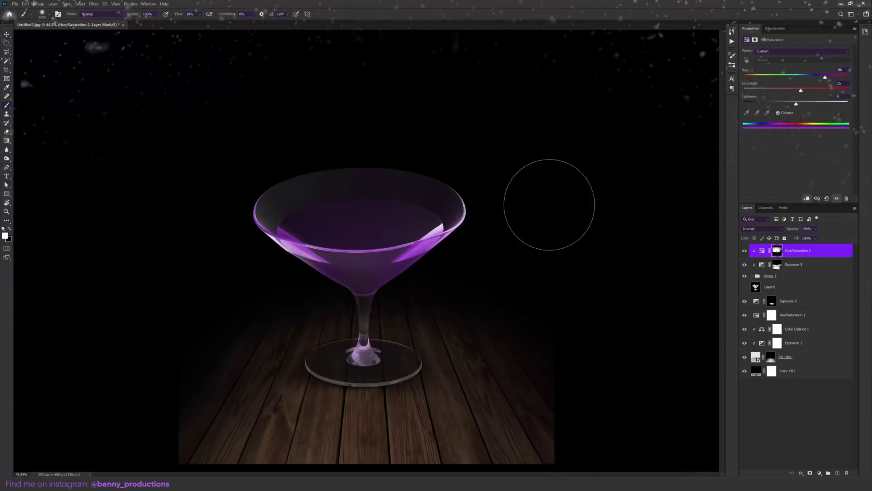
{"action": "scroll", "coordinate": [549, 204], "scroll_direction": "down", "scroll_amount": 1}
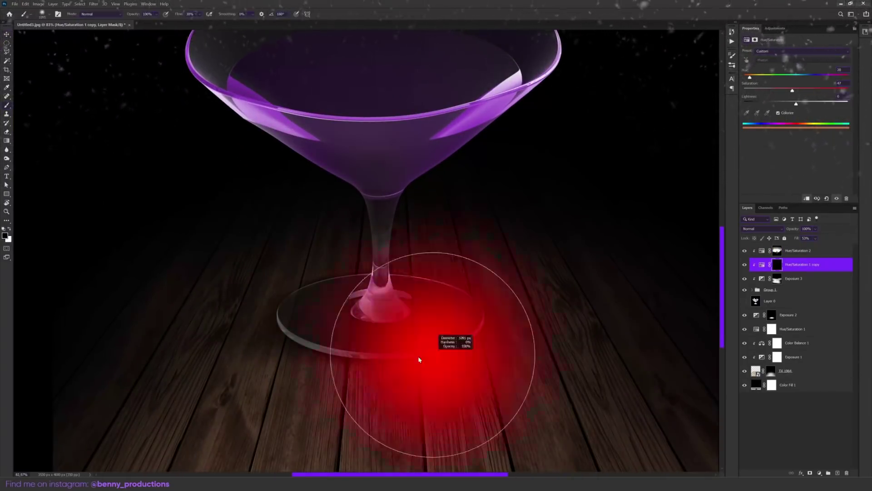
{"action": "scroll", "coordinate": [548, 205], "scroll_direction": "down", "scroll_amount": 2}
{"action": "scroll", "coordinate": [268, 205], "scroll_direction": "down", "scroll_amount": 2}
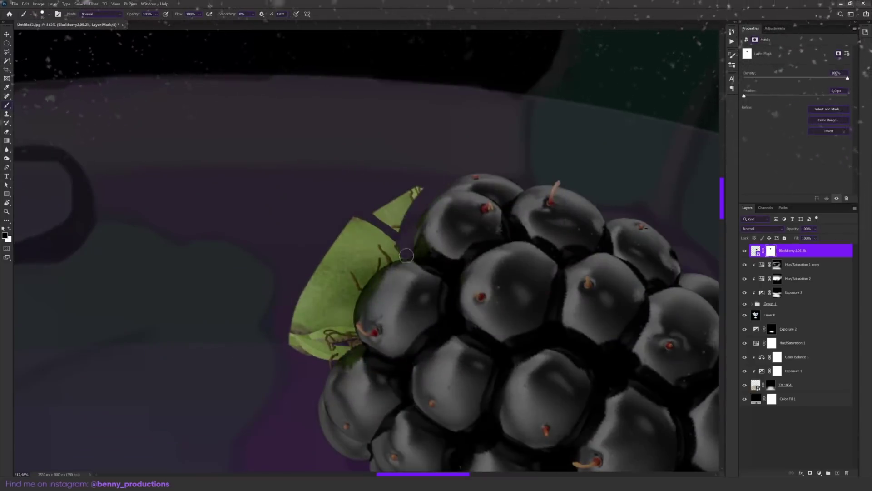
Step: Mask out the blackberry's leaf, rotate and copy a mint leaf, and move the blueberry into the drink
{"action": "left_click_drag", "start_coordinate": [350, 361], "coordinate": [400, 204]}
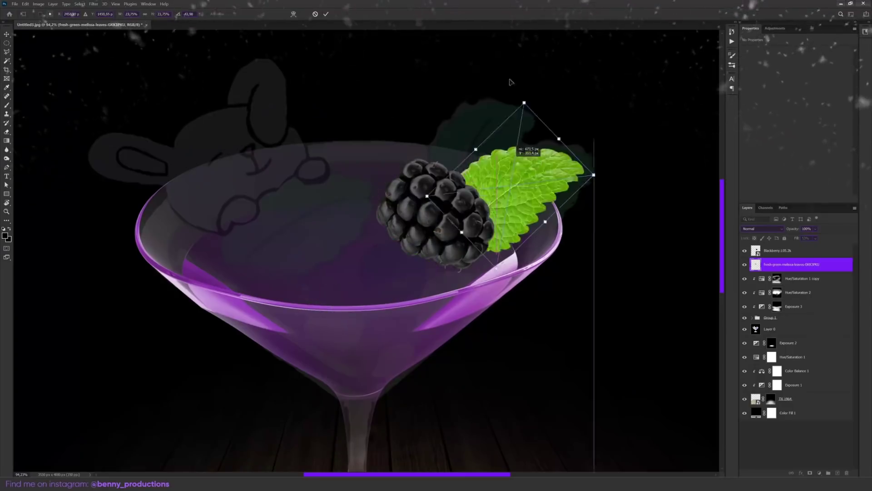
{"action": "left_click_drag", "start_coordinate": [526, 150], "coordinate": [502, 79]}
{"action": "right_click", "coordinate": [502, 146]}
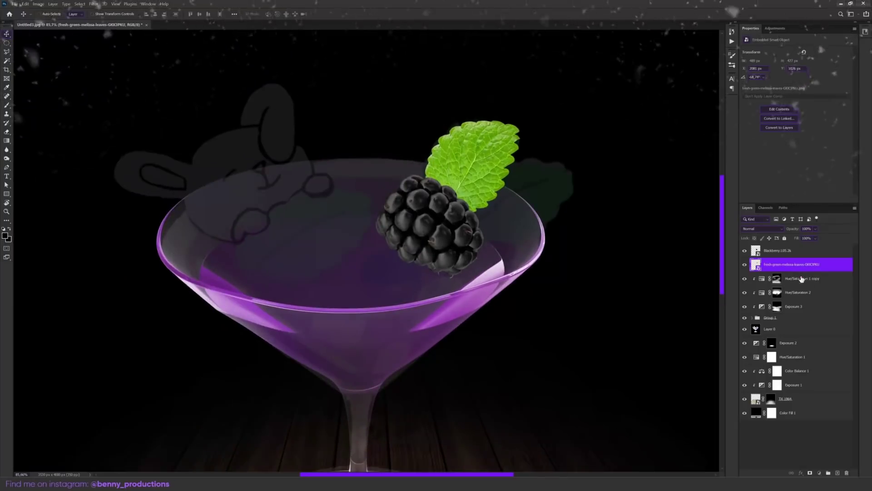
{"action": "left_click", "coordinate": [515, 222], "text": "alt"}
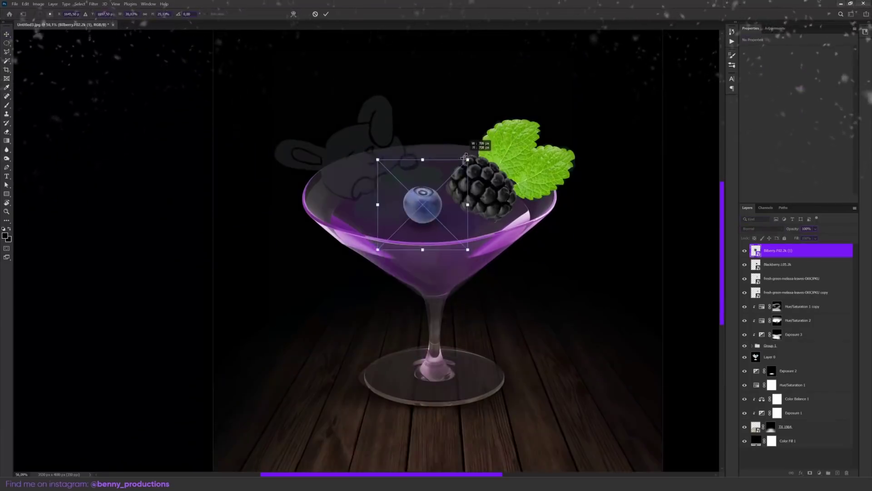
{"action": "left_click_drag", "start_coordinate": [424, 204], "coordinate": [462, 157]}
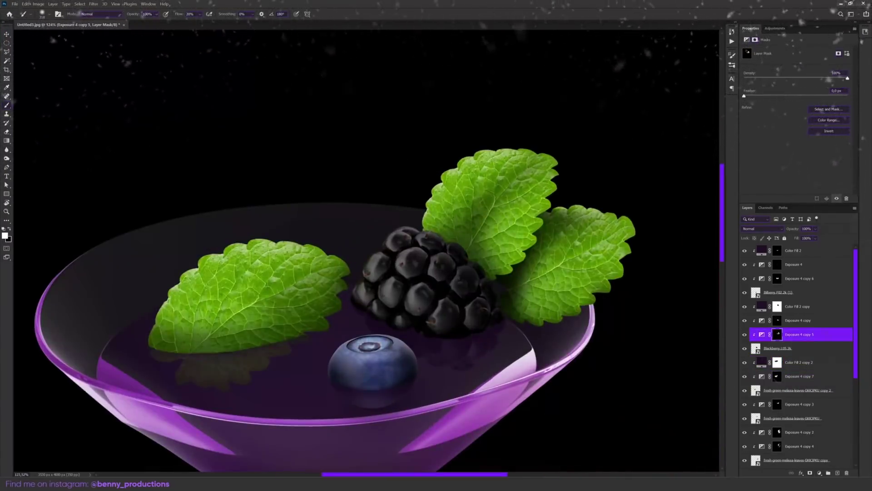
Step: Select the Exposure 4 copy 2 layer and position the blueberry copy below as a reflection
{"action": "left_click", "coordinate": [783, 432]}
{"action": "scroll", "coordinate": [783, 432], "scroll_direction": "down", "scroll_amount": 4}
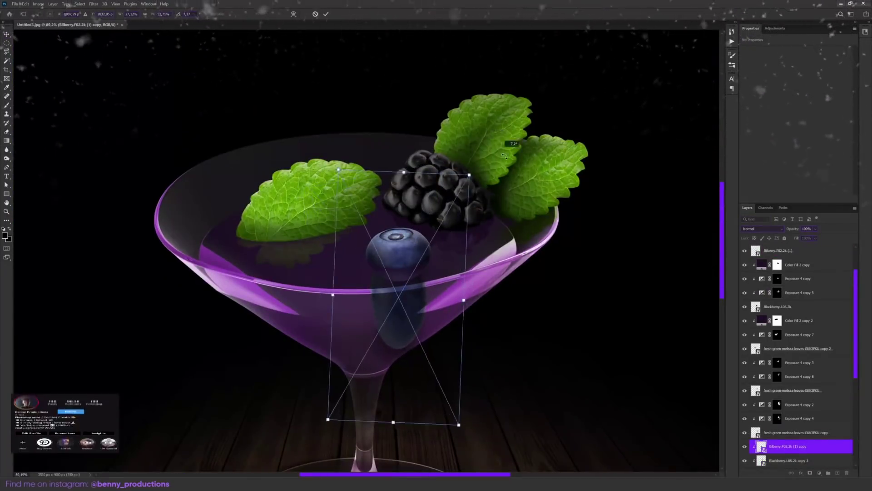
{"action": "left_click_drag", "start_coordinate": [421, 276], "coordinate": [424, 294]}
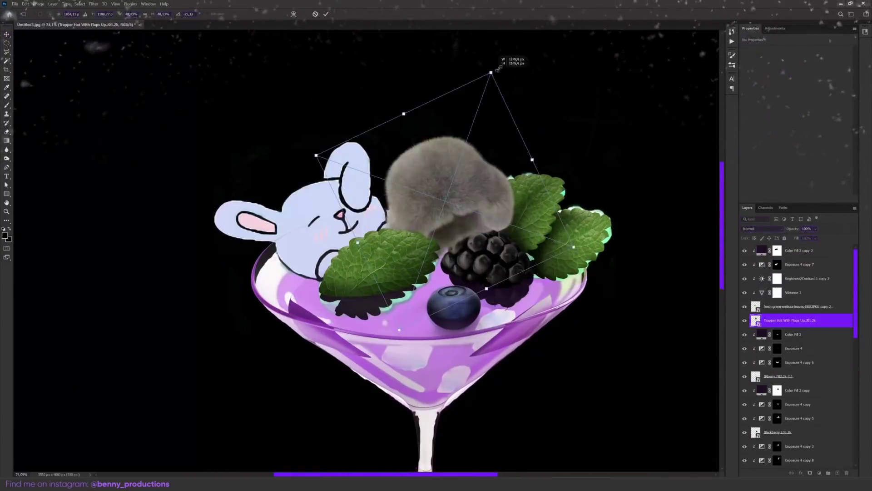
Step: Warp the fur image to fit the bunny's head and the edge near the mint leaf
{"action": "right_click", "coordinate": [347, 214]}
{"action": "left_click", "coordinate": [359, 287]}
{"action": "scroll", "coordinate": [222, 229], "scroll_direction": "up", "scroll_amount": 3}
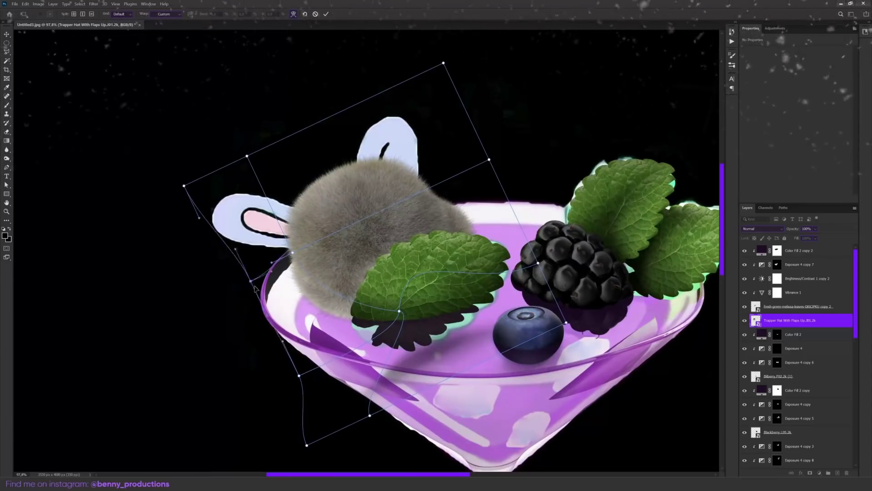
{"action": "left_click_drag", "start_coordinate": [504, 187], "coordinate": [506, 192]}
{"action": "left_click_drag", "start_coordinate": [399, 311], "coordinate": [406, 300]}
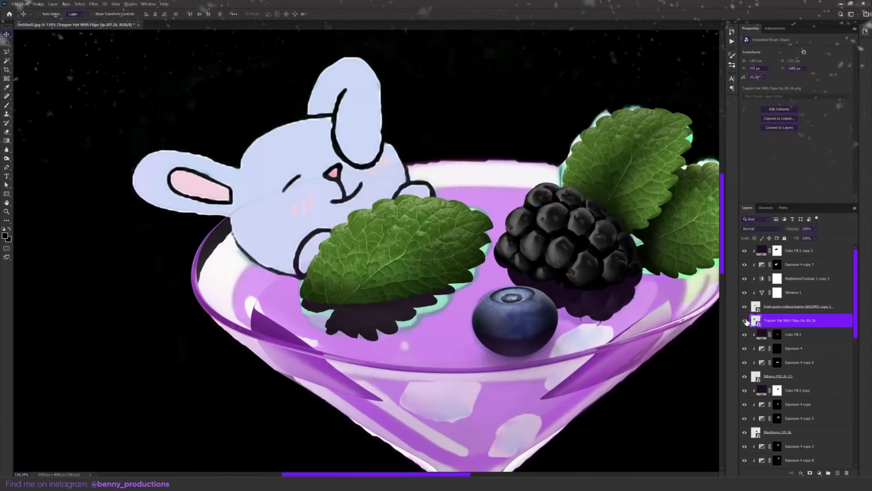
Step: Hide the original fur hat layer and fit and resize a fur copy over the bunny's head
{"action": "right_click", "coordinate": [777, 320]}
{"action": "key", "text": "Escape"}
{"action": "key", "text": "ctrl+t"}
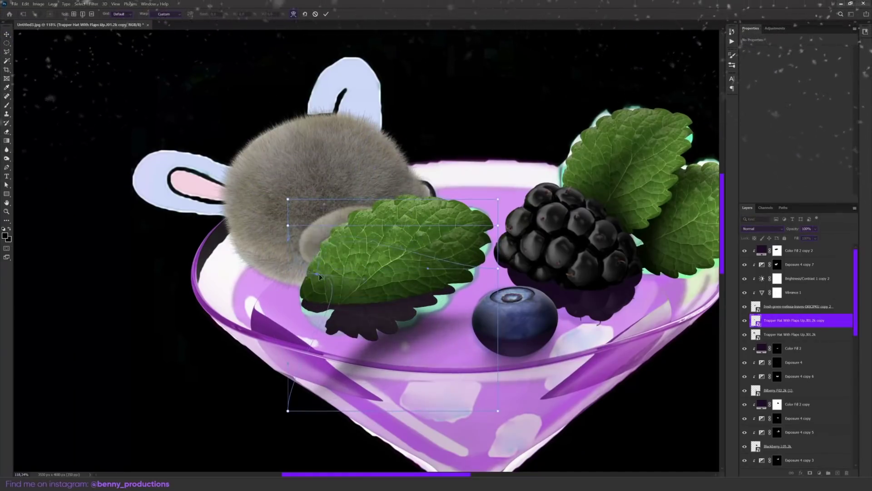
{"action": "left_click", "coordinate": [744, 335]}
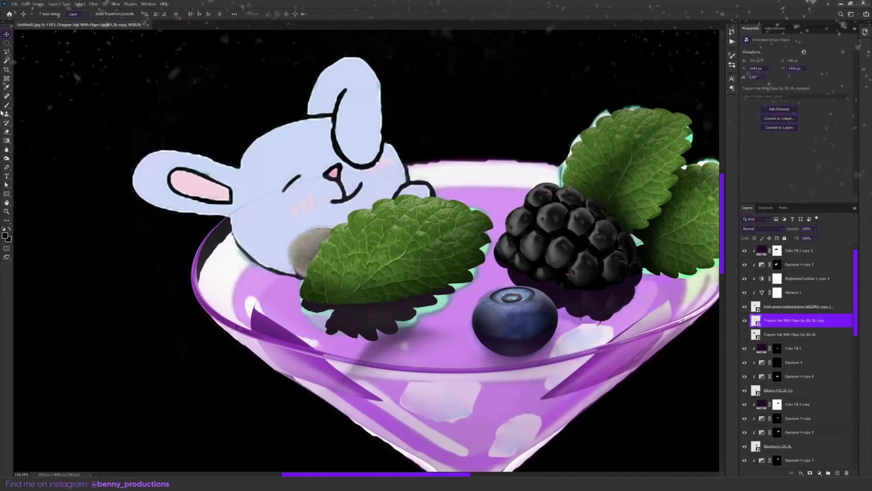
{"action": "left_click_drag", "start_coordinate": [394, 136], "coordinate": [421, 191]}
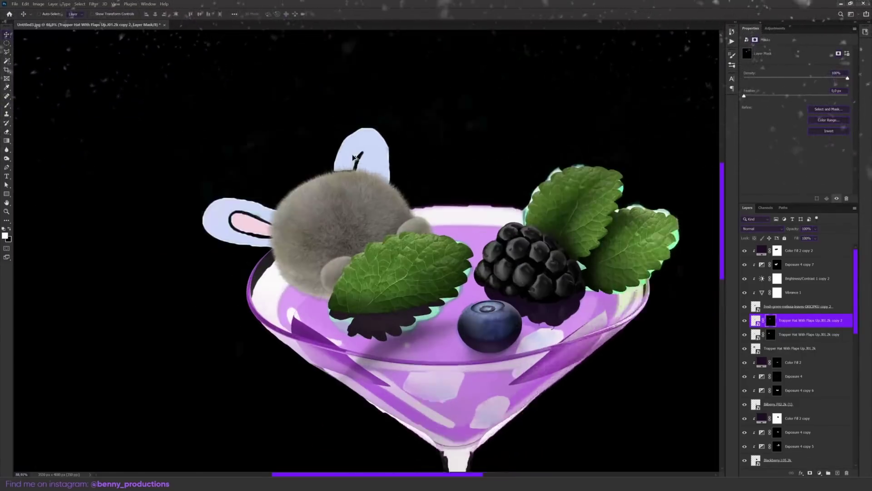
{"action": "left_click_drag", "start_coordinate": [345, 200], "coordinate": [359, 184]}
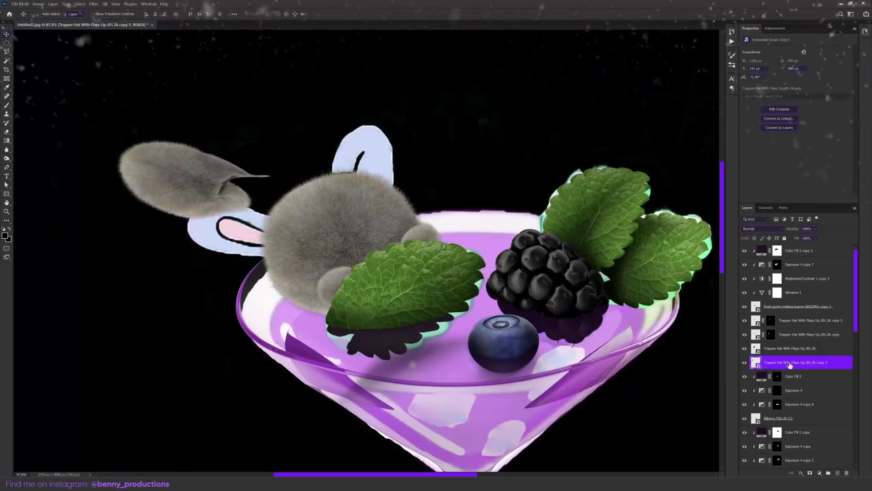
Step: Warp a fur piece down to ear size and place it over the bunny's ear
{"action": "right_click", "coordinate": [311, 236]}
{"action": "left_click", "coordinate": [336, 309]}
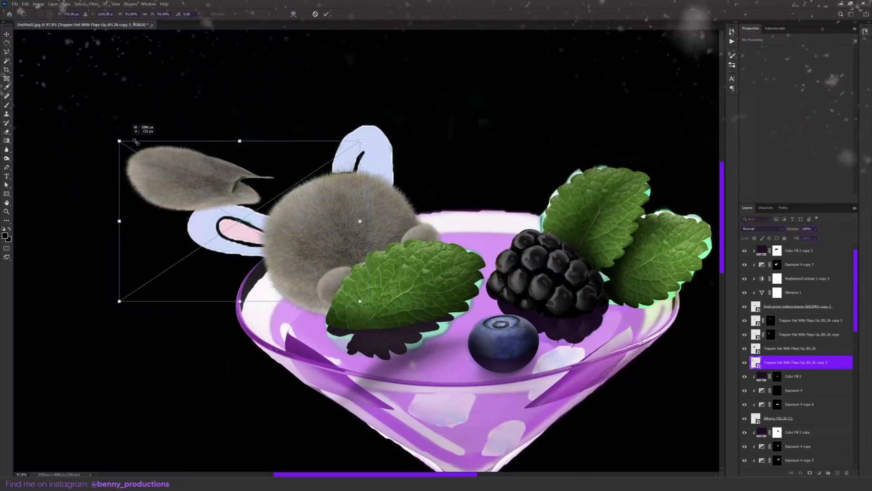
{"action": "left_click_drag", "start_coordinate": [136, 143], "coordinate": [180, 185]}
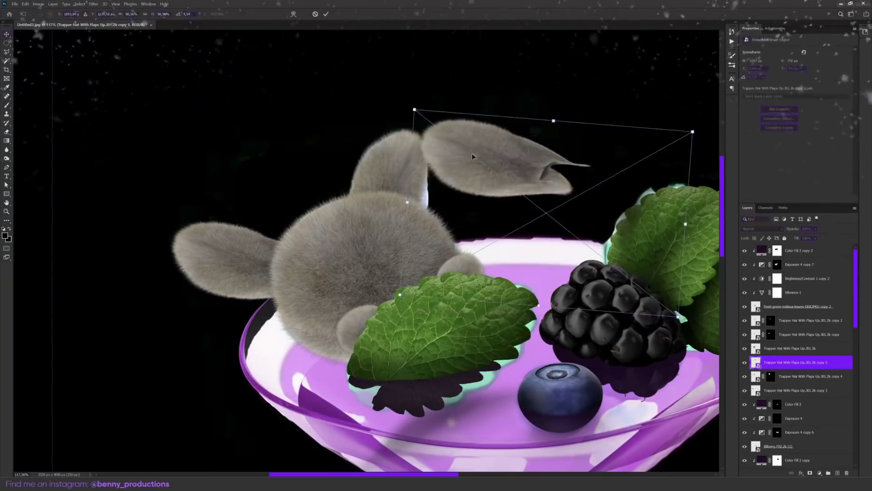
{"action": "mouse_move", "coordinate": [472, 151]}
{"action": "left_mouse_down"}
{"action": "mouse_move", "coordinate": [548, 148]}
{"action": "mouse_move", "coordinate": [441, 150]}
{"action": "left_mouse_up"}
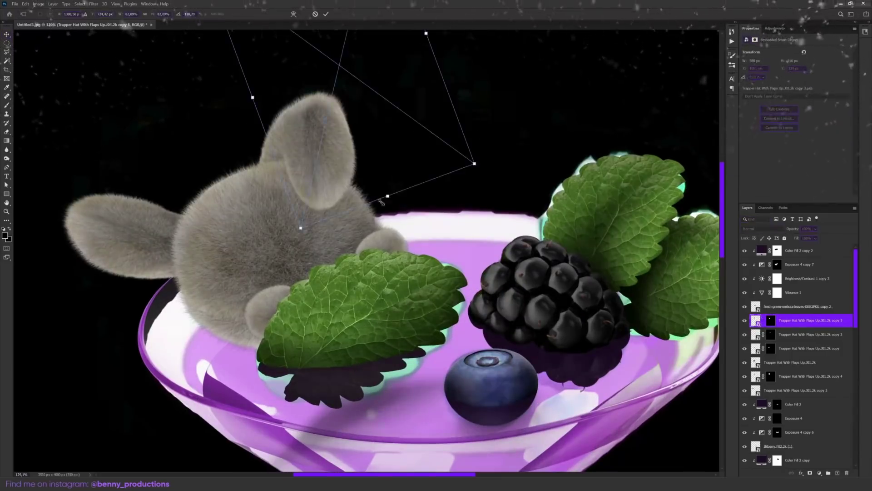
{"action": "key", "text": "Return"}
{"action": "key", "text": "ctrl+minus"}
{"action": "key", "text": "ctrl+minus"}
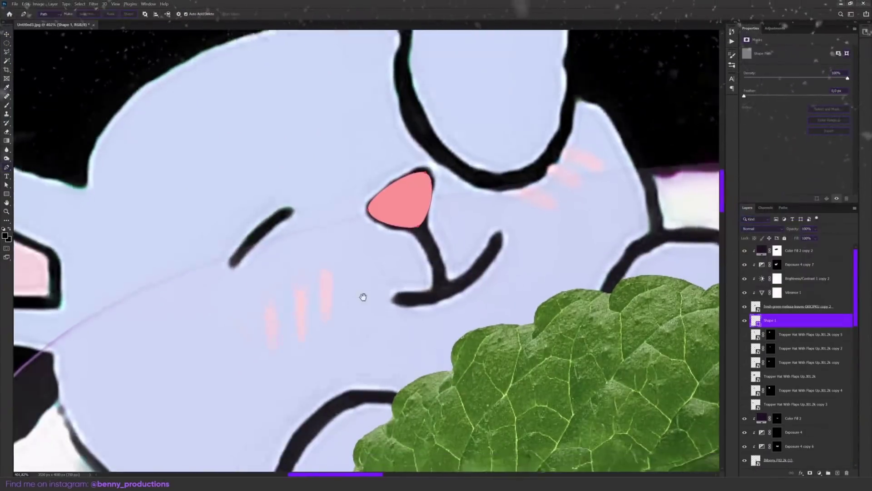
Step: Fill the bunny's nose pink and draw the closed-eye line shape
{"action": "left_click", "coordinate": [293, 210]}
{"action": "left_click", "coordinate": [231, 268]}
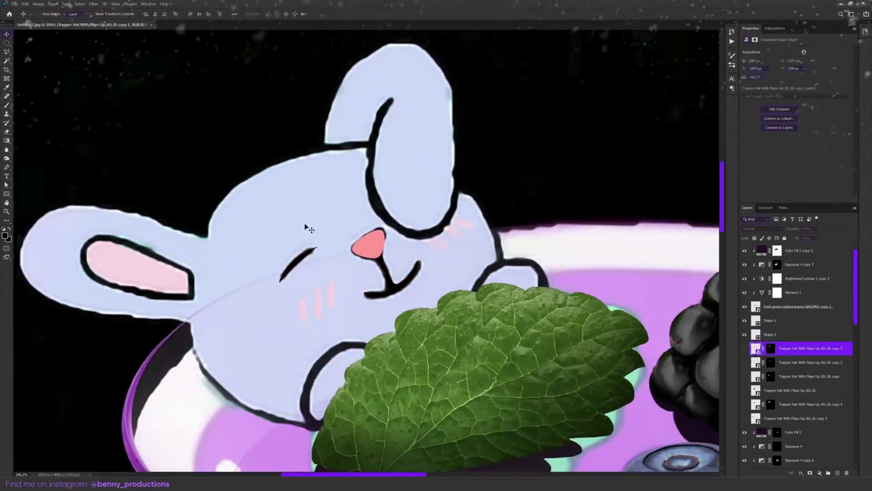
{"action": "key", "text": "ctrl+plus"}
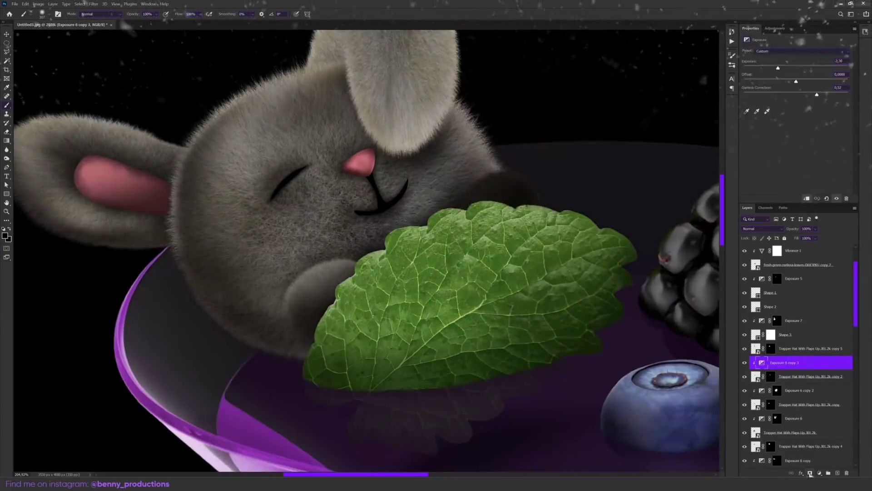
Step: Select the Exposure layer's mask and set the brush size for painting highlights
{"action": "right_click", "coordinate": [778, 348]}
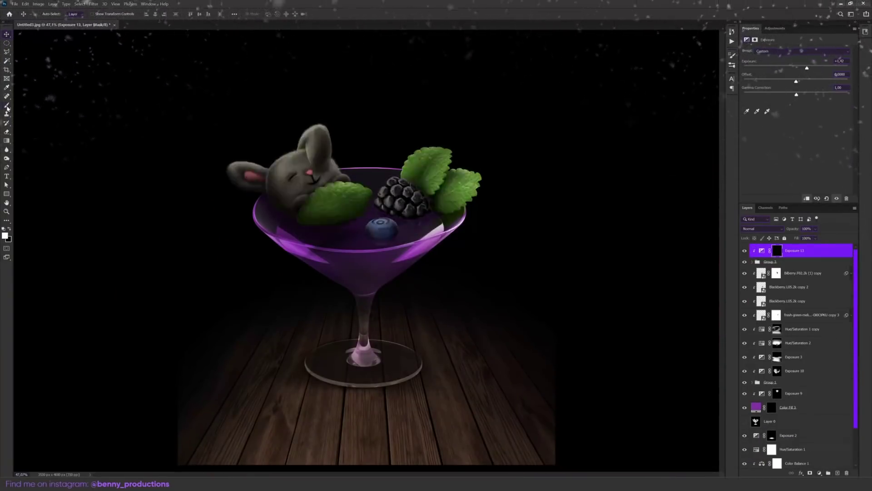
{"action": "left_click", "coordinate": [6, 106]}
{"action": "right_click", "coordinate": [451, 295], "text": "alt"}
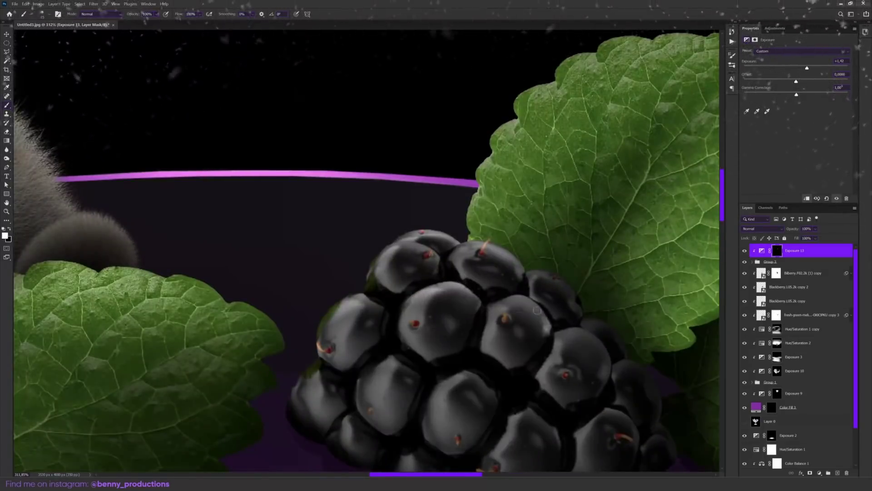
{"action": "scroll", "coordinate": [537, 311], "scroll_direction": "down", "scroll_amount": 10}
{"action": "scroll", "coordinate": [391, 291], "scroll_direction": "up", "scroll_amount": 8}
Step: Paint the highlights on the mask with smaller and larger brushes, using black for corrections
{"action": "right_click", "coordinate": [575, 343], "text": "alt"}
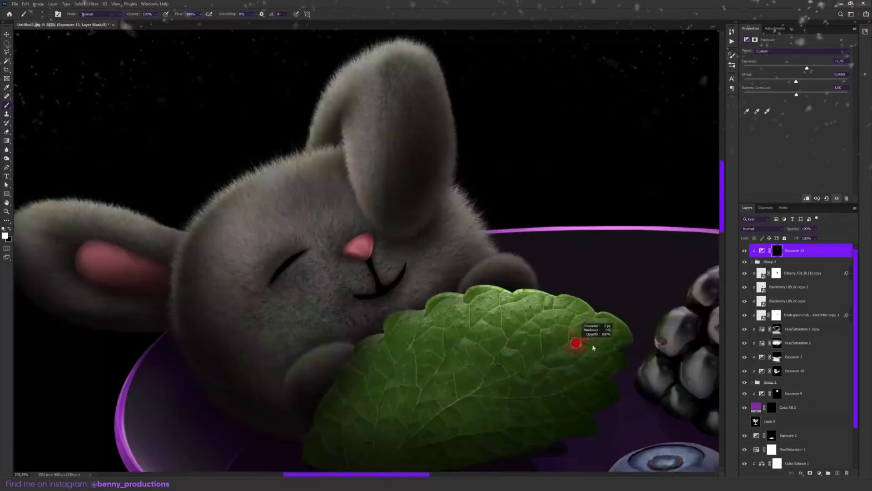
{"action": "scroll", "coordinate": [593, 348], "scroll_direction": "up", "scroll_amount": 3}
{"action": "right_click", "coordinate": [428, 126], "text": "alt"}
{"action": "scroll", "coordinate": [419, 152], "scroll_direction": "up", "scroll_amount": 5}
{"action": "scroll", "coordinate": [367, 252], "scroll_direction": "down", "scroll_amount": 6}
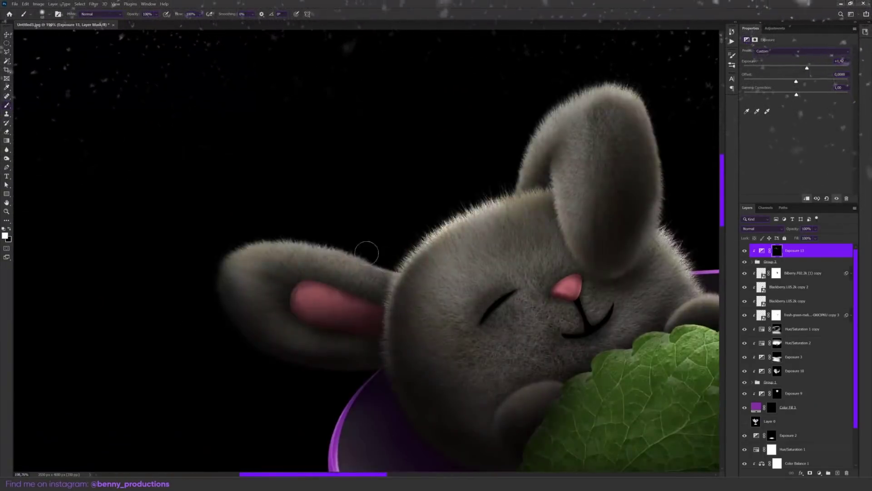
{"action": "scroll", "coordinate": [367, 252], "scroll_direction": "down", "scroll_amount": 4}
{"action": "key", "text": "x"}
{"action": "scroll", "coordinate": [541, 204], "scroll_direction": "down", "scroll_amount": 3}
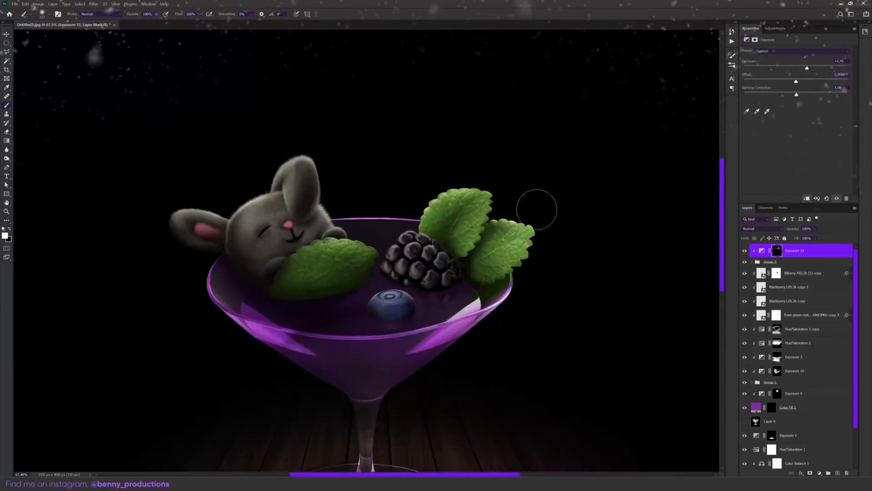
{"action": "scroll", "coordinate": [541, 205], "scroll_direction": "up", "scroll_amount": 2}
{"action": "scroll", "coordinate": [541, 205], "scroll_direction": "down", "scroll_amount": 4}
{"action": "key", "text": "v"}
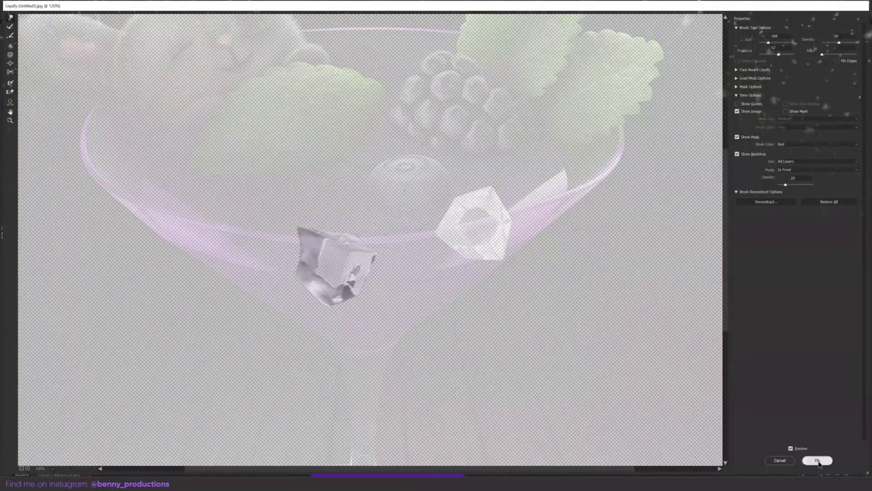
Step: Liquify the ice cube, set it to Screen with copied colour and exposure adjustments, and delete its mask
{"action": "left_click", "coordinate": [817, 461]}
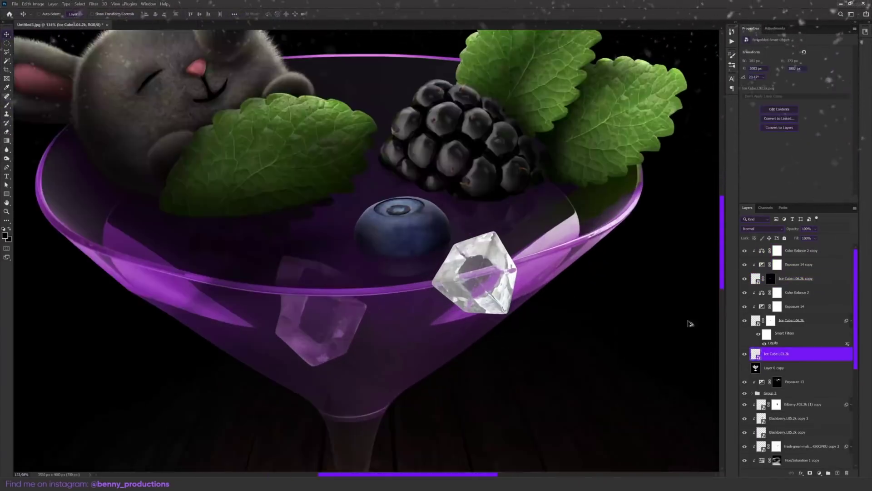
{"action": "left_click_drag", "start_coordinate": [795, 300], "coordinate": [791, 357]}
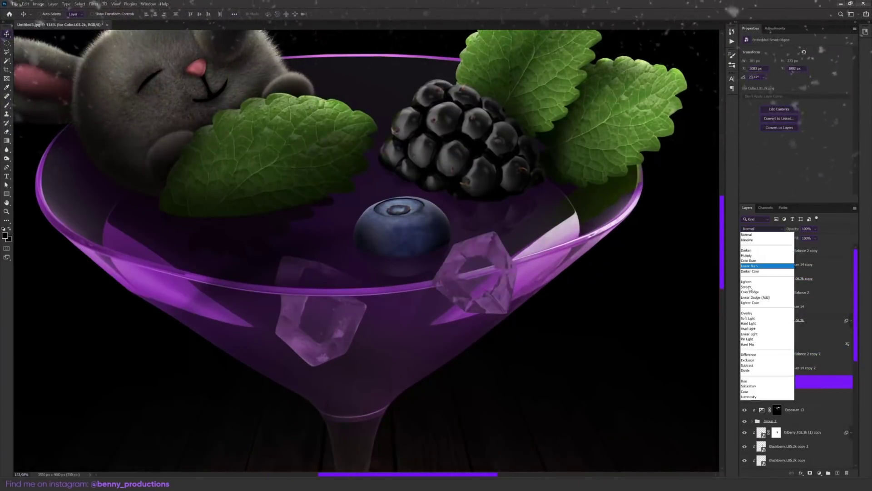
{"action": "left_click", "coordinate": [754, 290]}
{"action": "right_click", "coordinate": [771, 382]}
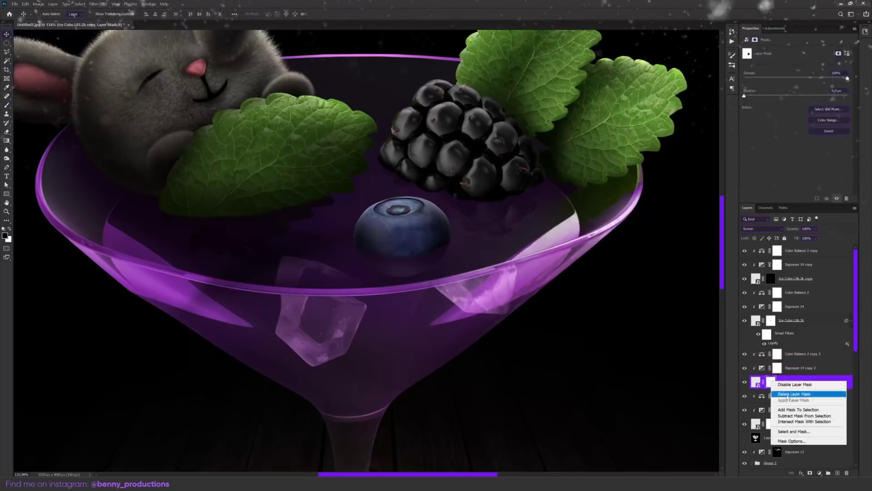
{"action": "left_click", "coordinate": [794, 394]}
{"action": "scroll", "coordinate": [358, 224], "scroll_direction": "down", "scroll_amount": 6}
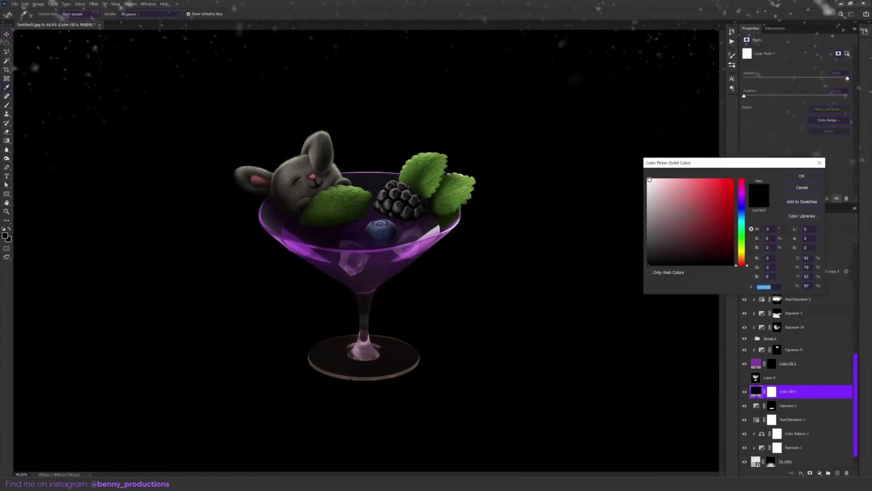
Step: Add a solid colour fill layer and edit the colour of Color Fill 3
{"action": "key", "text": "Return"}
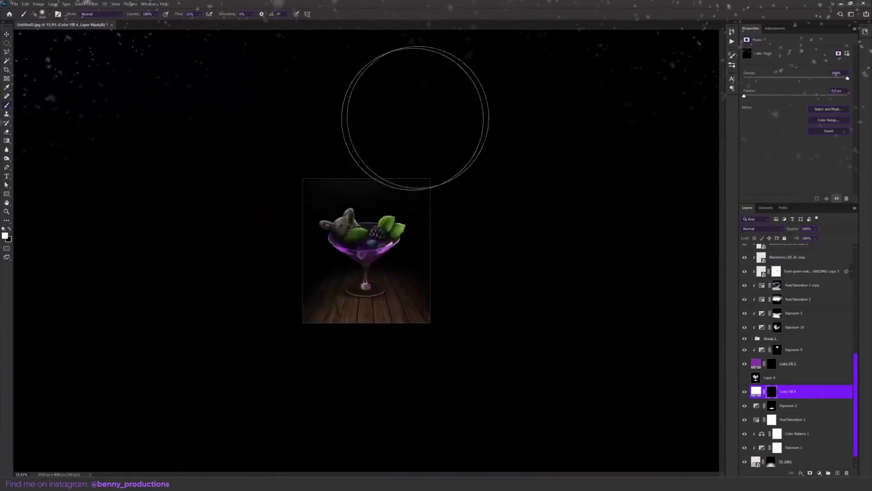
{"action": "key", "text": "ctrl+0"}
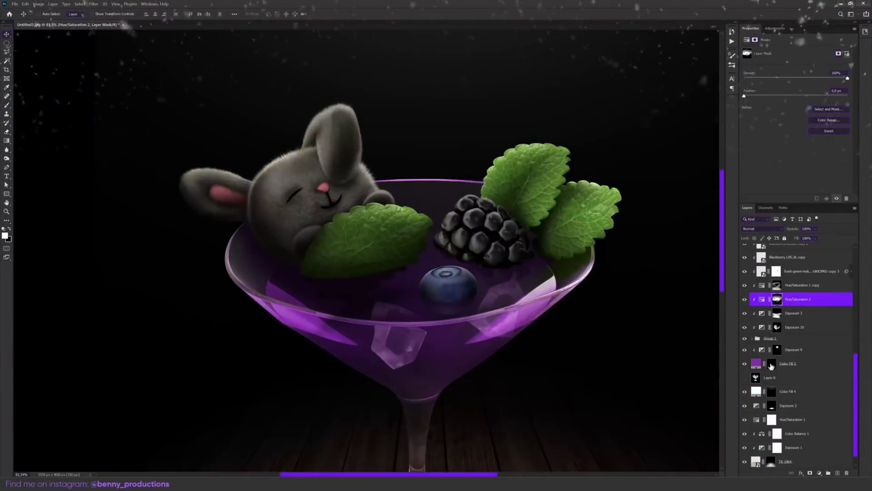
{"action": "double_click", "coordinate": [770, 366]}
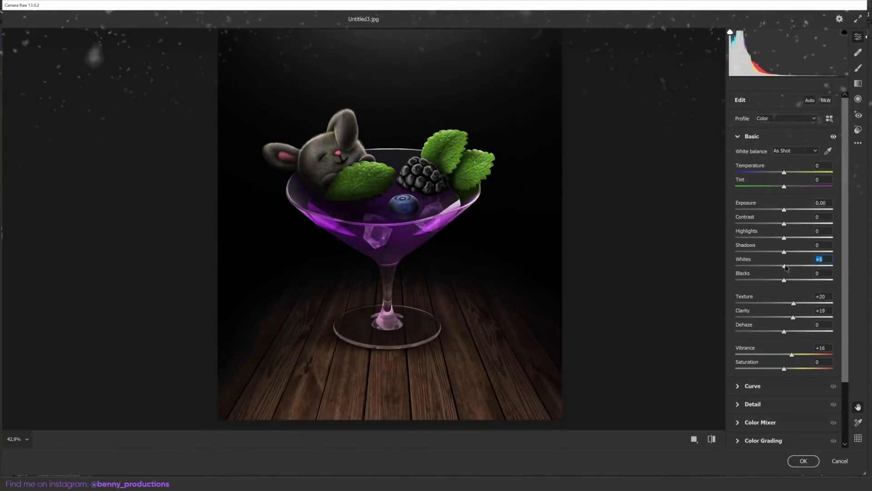
Step: Brighten the highlights and lift the curve's black point to output 5 for faded shadows
{"action": "left_click_drag", "start_coordinate": [784, 237], "coordinate": [807, 238]}
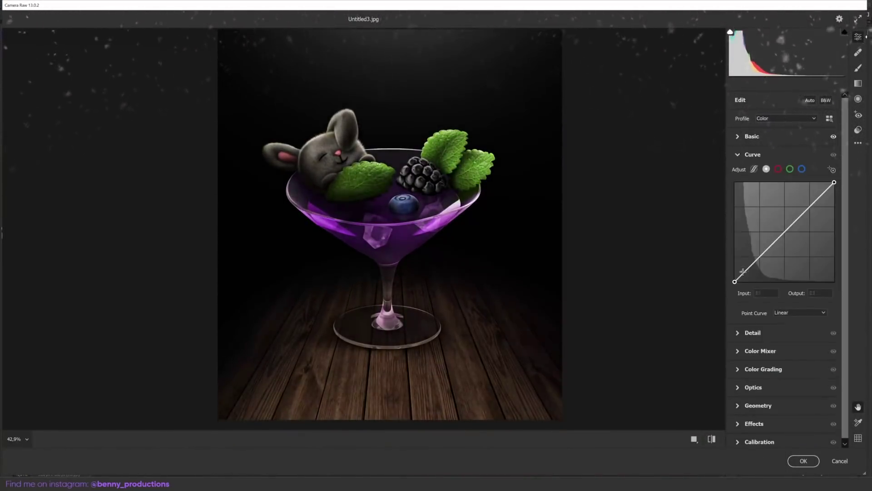
{"action": "mouse_move", "coordinate": [757, 268]}
{"action": "left_mouse_down"}
{"action": "mouse_move", "coordinate": [754, 259]}
{"action": "mouse_move", "coordinate": [745, 273]}
{"action": "left_mouse_up"}
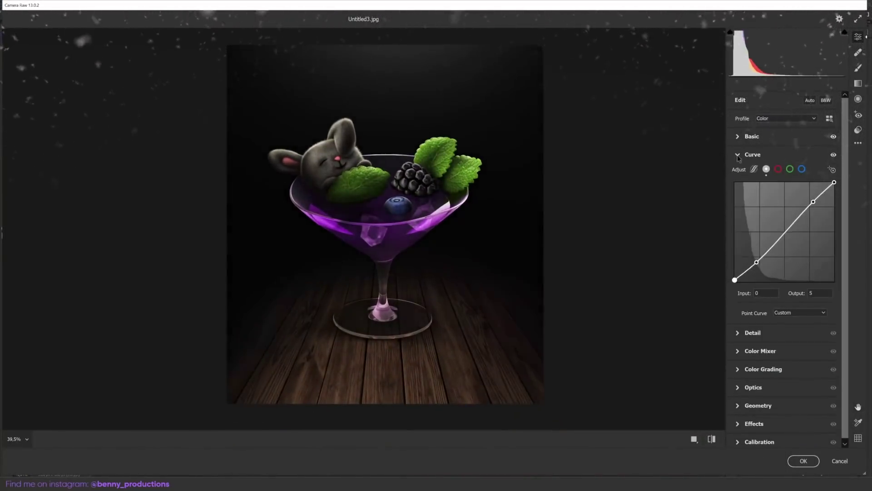